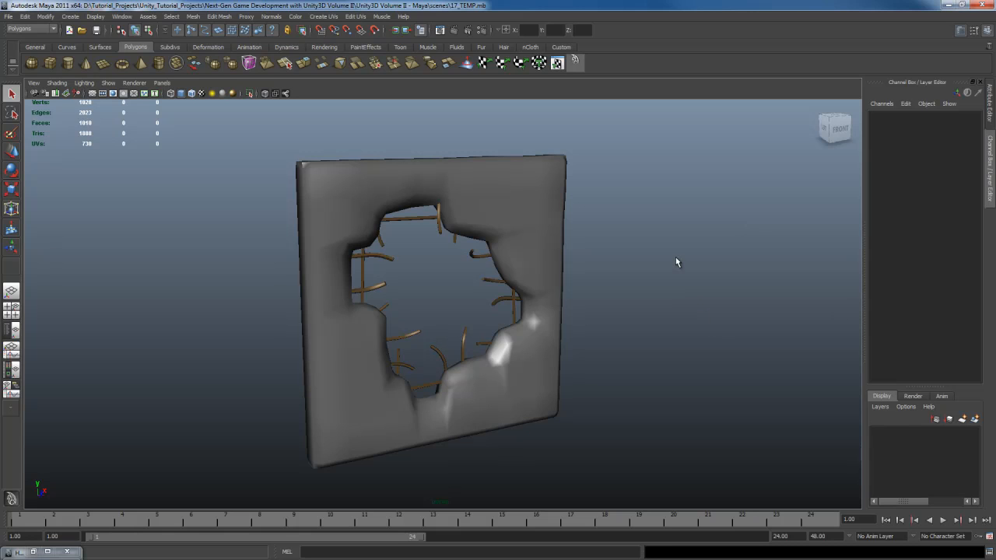
# Inspect the rebar and the DamagedWall_Lo_Res mesh, previewing the wall in Viewport 2.0 before restoring the default renderer.
pyautogui.moveTo(505, 280); pyautogui.dragTo(519, 285)
pyautogui.click(484, 258)
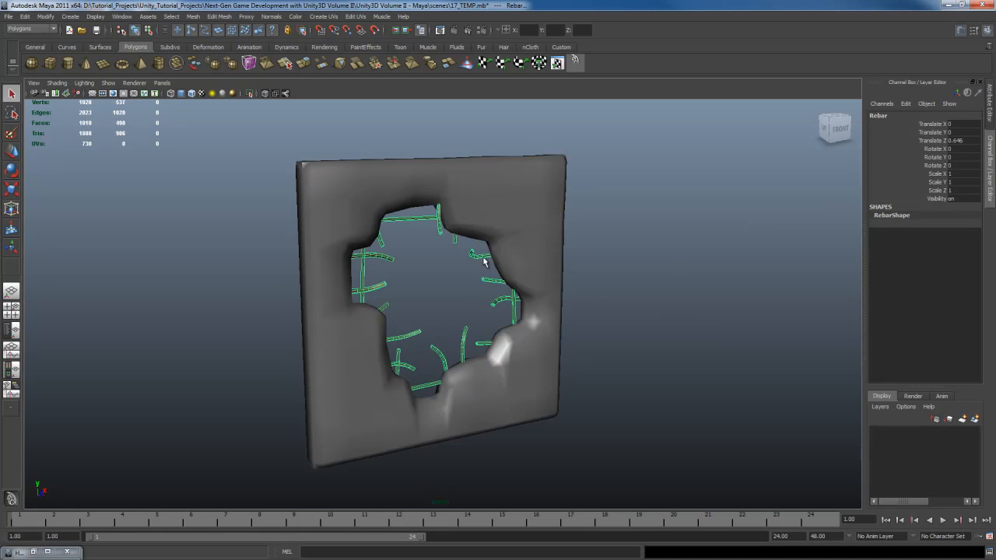
pyautogui.click(518, 217)
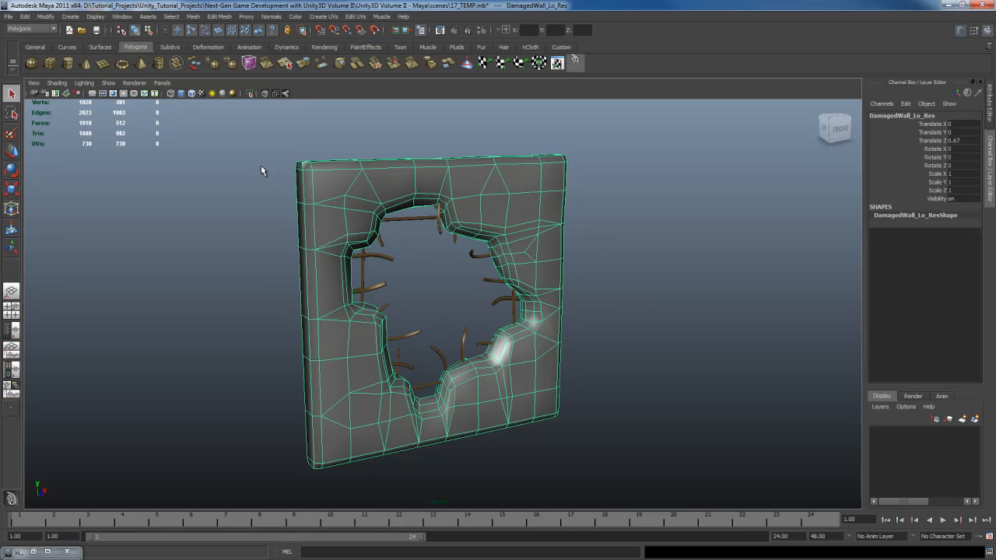
pyautogui.click(133, 83)
pyautogui.click(155, 120)
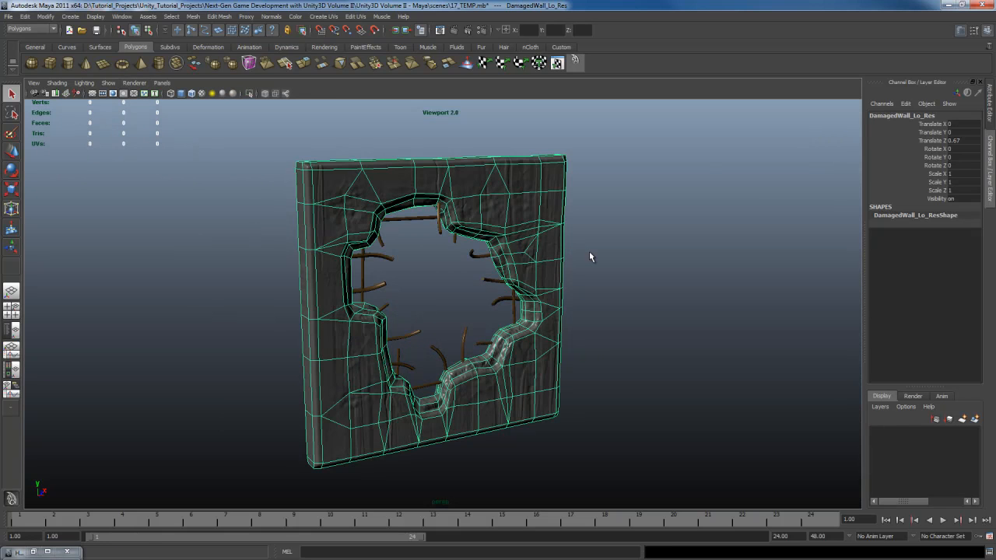
pyautogui.click(674, 268)
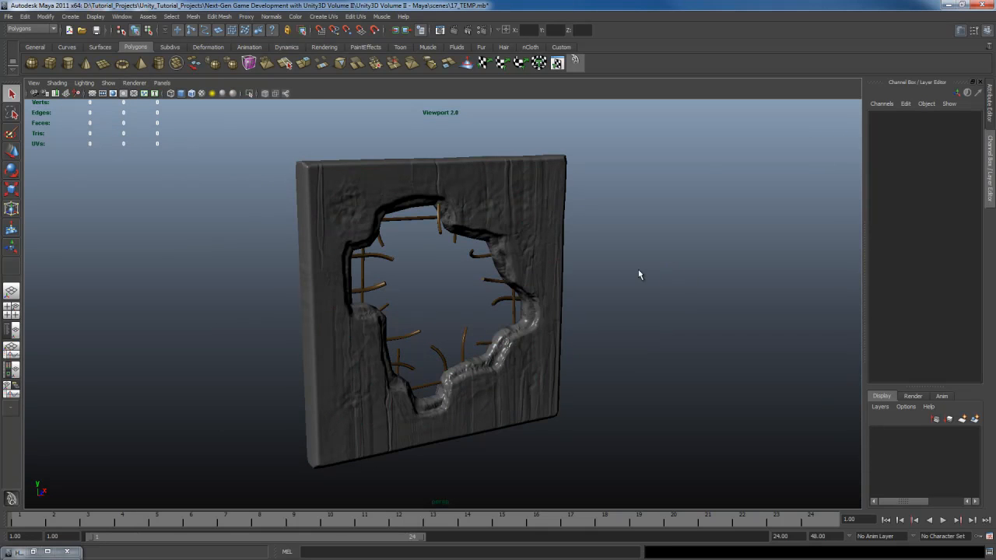
pyautogui.click(133, 82)
pyautogui.click(153, 99)
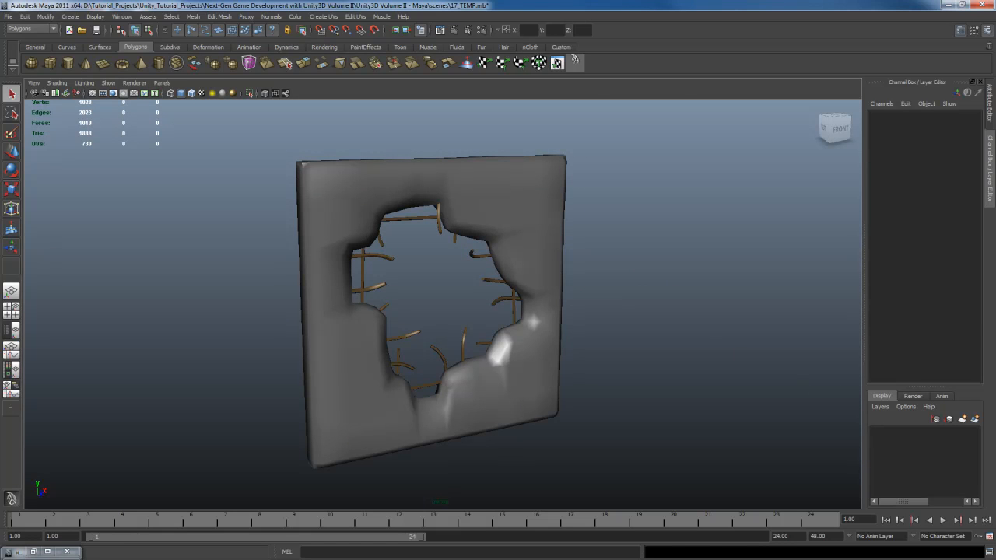
# Switch to Unity, load Test_Scene and select the project's Meshes folder.
pyautogui.hotkey('alt', 'Tab')
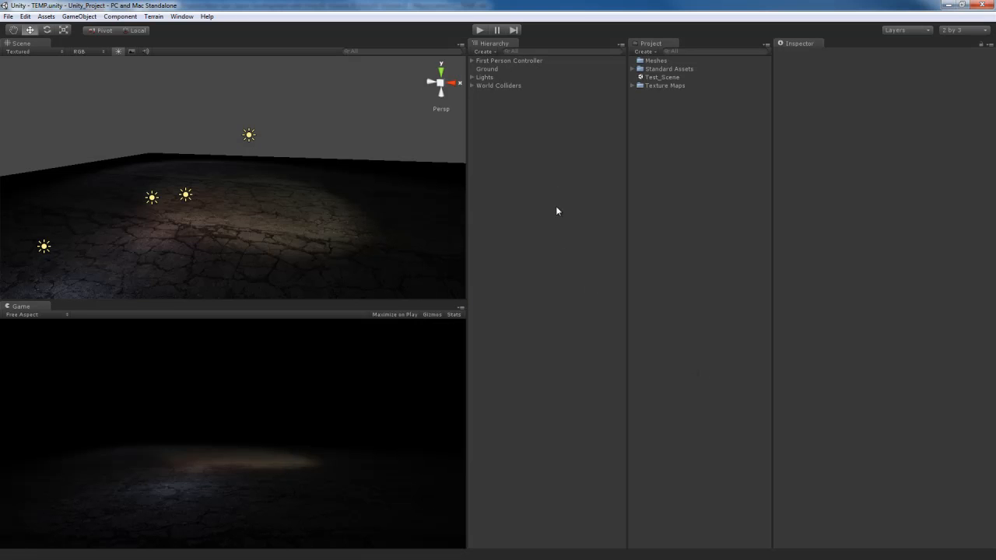
pyautogui.doubleClick(674, 77)
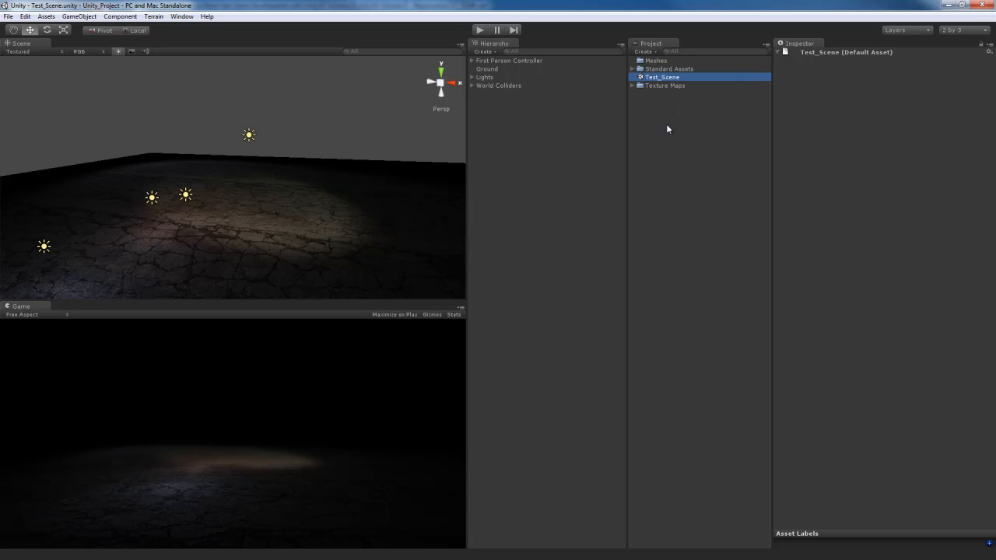
pyautogui.click(662, 61)
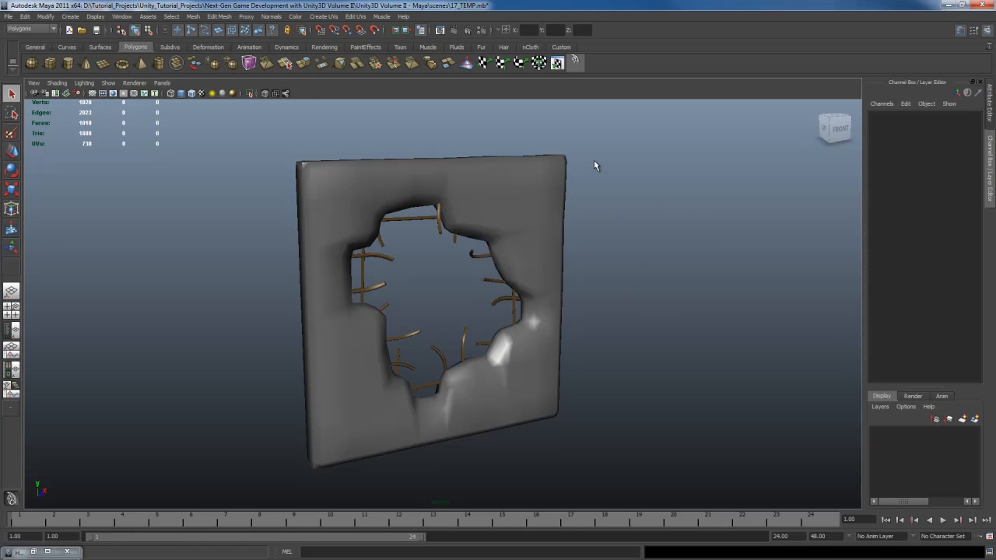
# Switch back to Maya and start saving the scene under a new name, browsing to Unity_Project/Assets/Meshes.
pyautogui.press('space')
pyautogui.moveTo(484, 123); pyautogui.dragTo(491, 194)
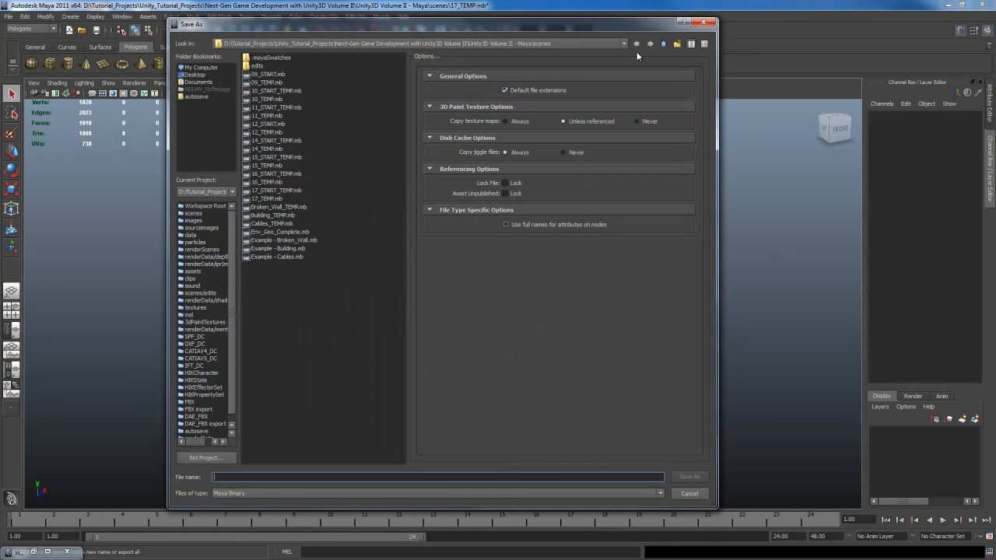
pyautogui.click(660, 44)
pyautogui.click(660, 45)
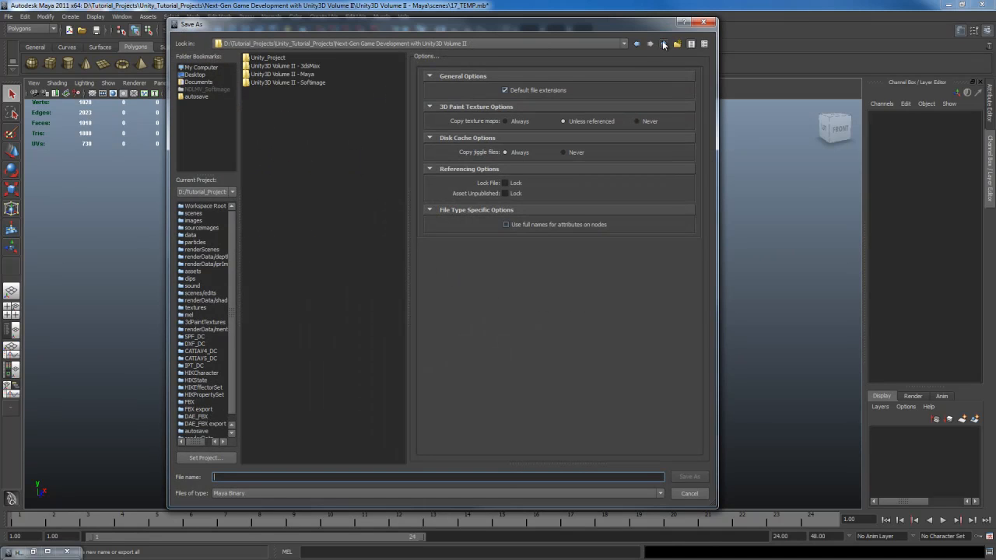
pyautogui.doubleClick(268, 59)
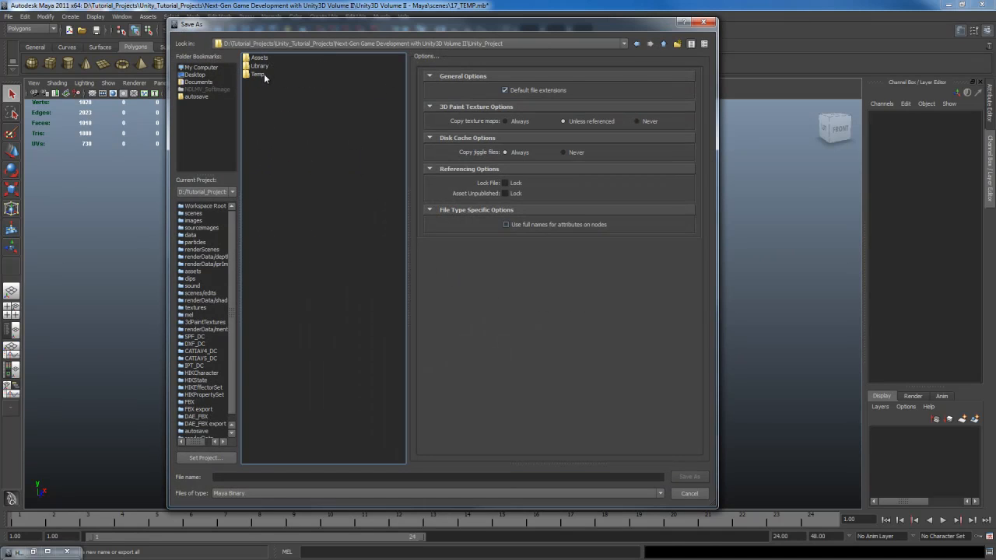
pyautogui.doubleClick(260, 58)
pyautogui.doubleClick(259, 58)
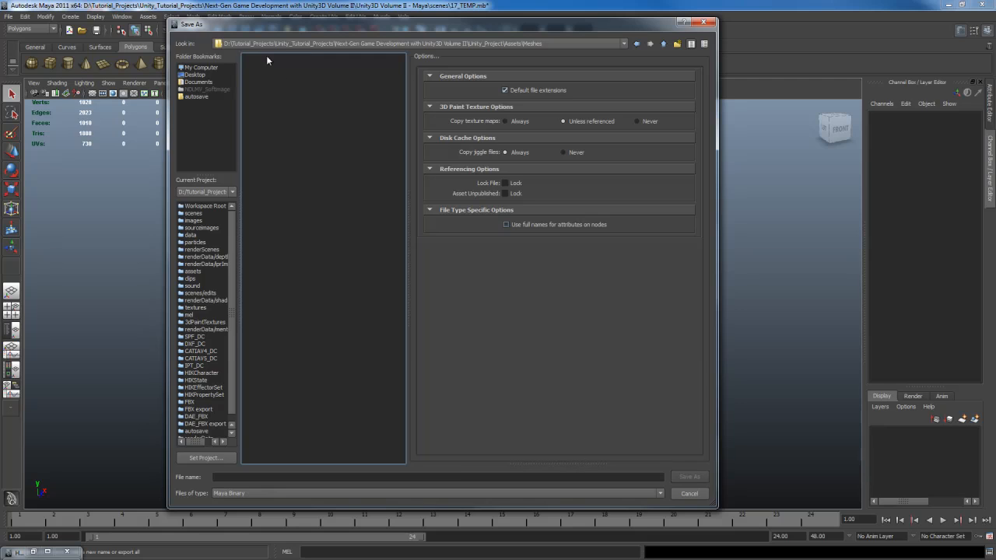
# Save the scene in the Meshes folder as a Maya Binary file named TestSceneFromMaya.
pyautogui.click(455, 477)
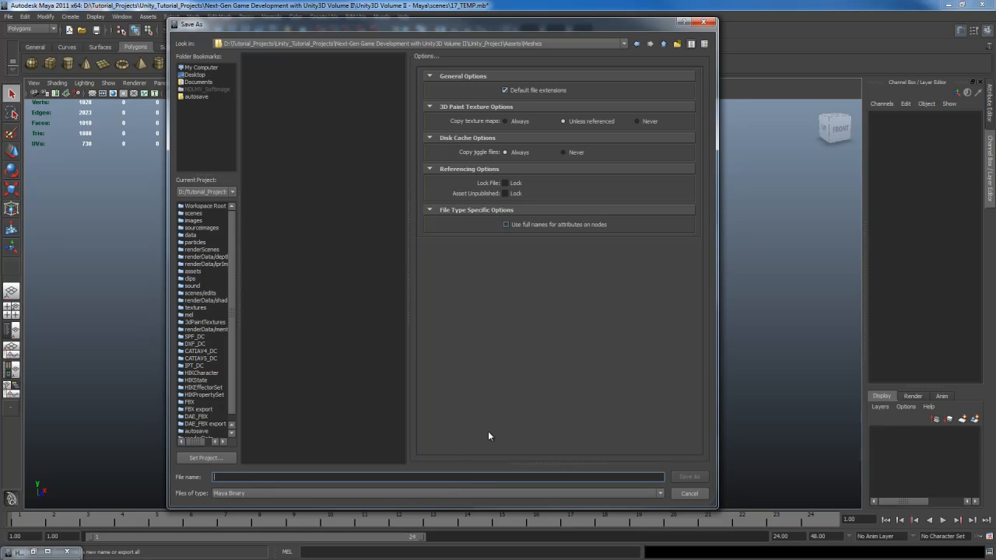
pyautogui.write('TestScenefrom')
pyautogui.press('BackSpace')
pyautogui.press('BackSpace')
pyautogui.press('BackSpace')
pyautogui.write('FromMaya')
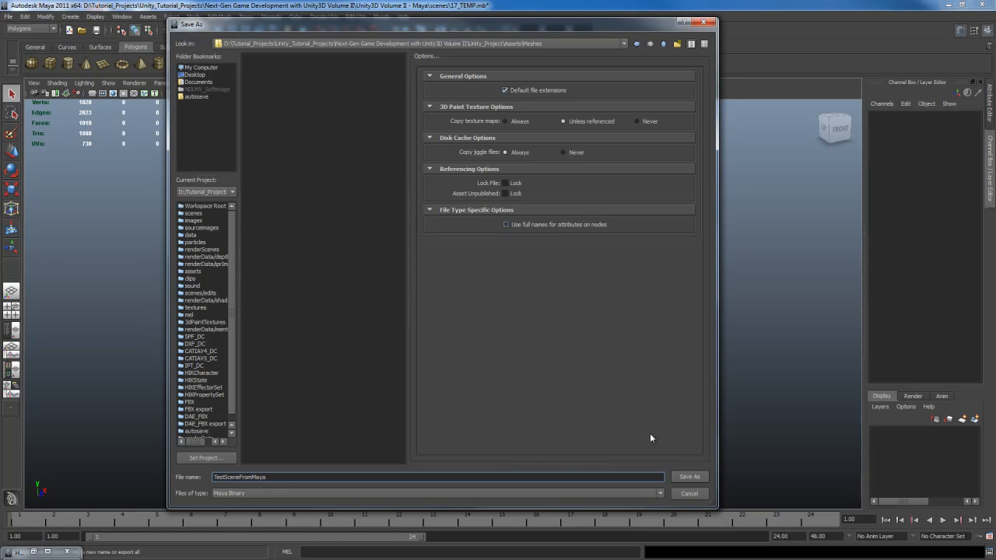
pyautogui.click(690, 476)
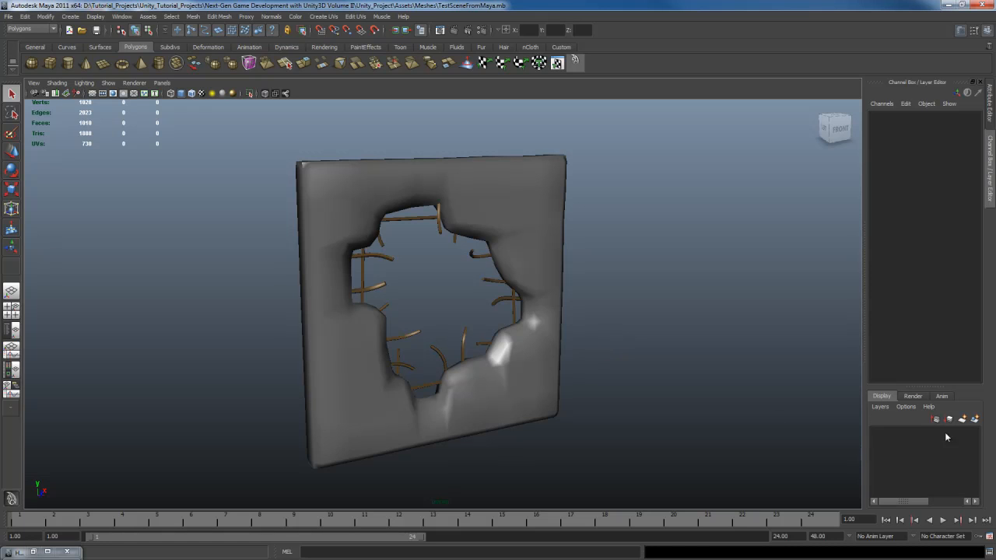
# Switch to Unity and examine each material imported with TestSceneFromMaya in the Meshes/Materials folder.
pyautogui.hotkey('alt', 'Tab')
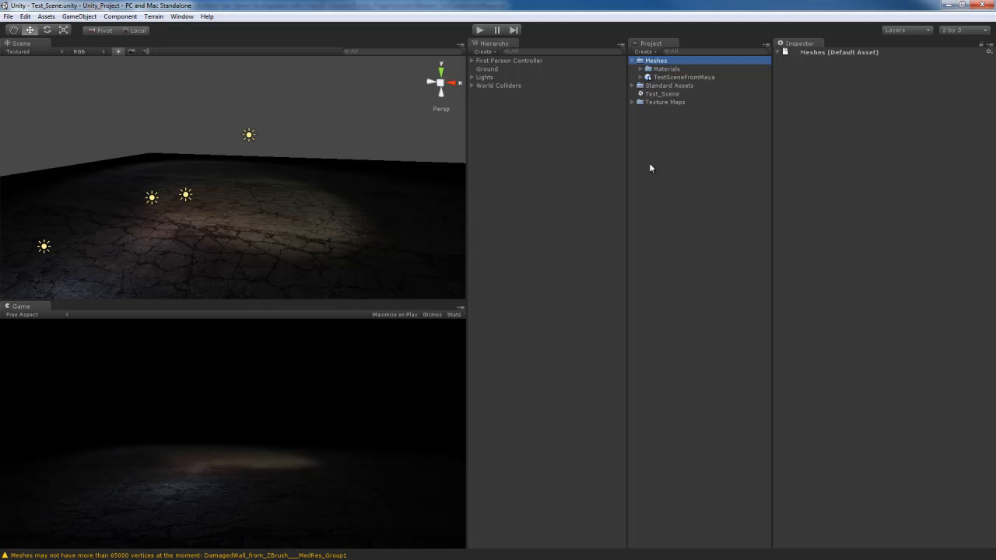
pyautogui.click(666, 69)
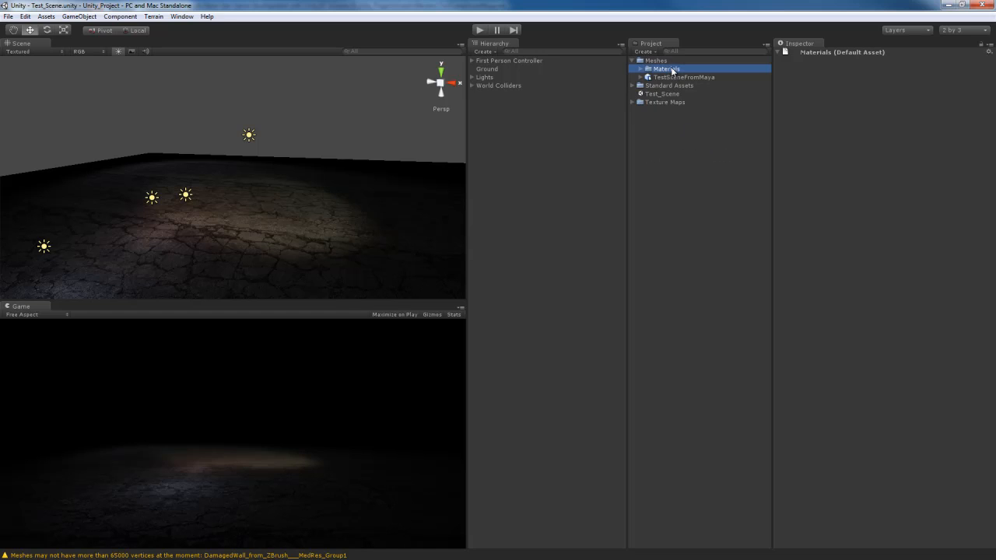
pyautogui.click(640, 70)
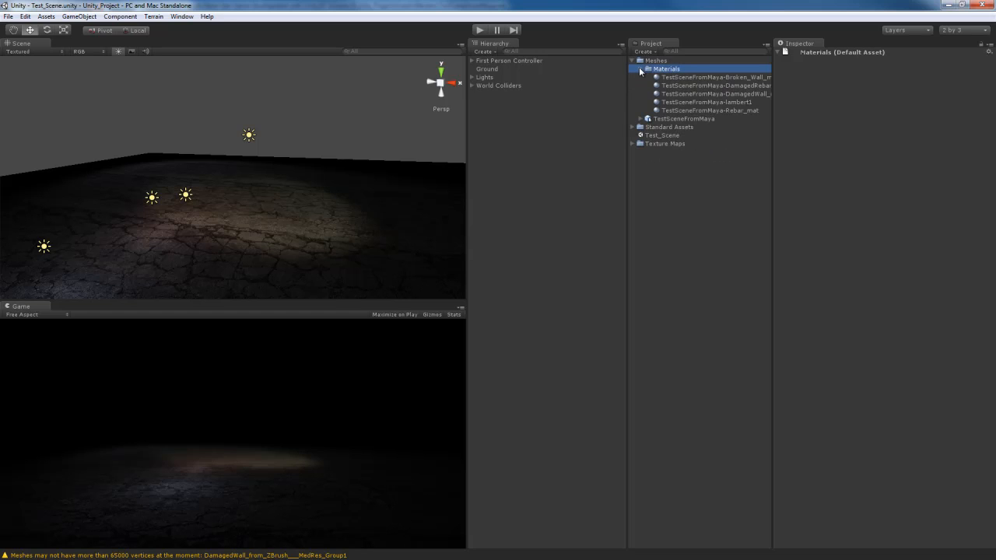
pyautogui.click(692, 77)
pyautogui.click(693, 87)
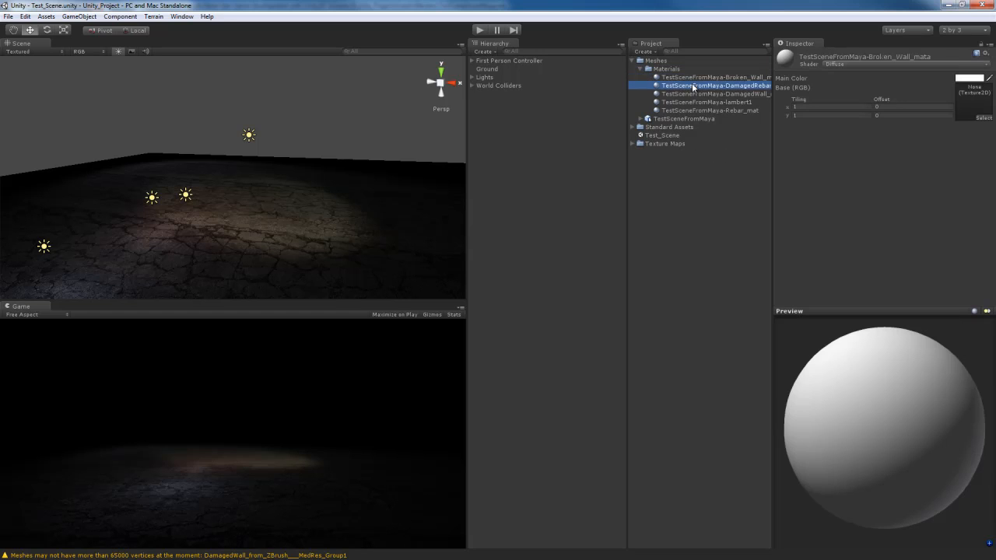
pyautogui.click(692, 94)
pyautogui.click(693, 101)
pyautogui.click(692, 111)
pyautogui.click(692, 102)
pyautogui.click(692, 95)
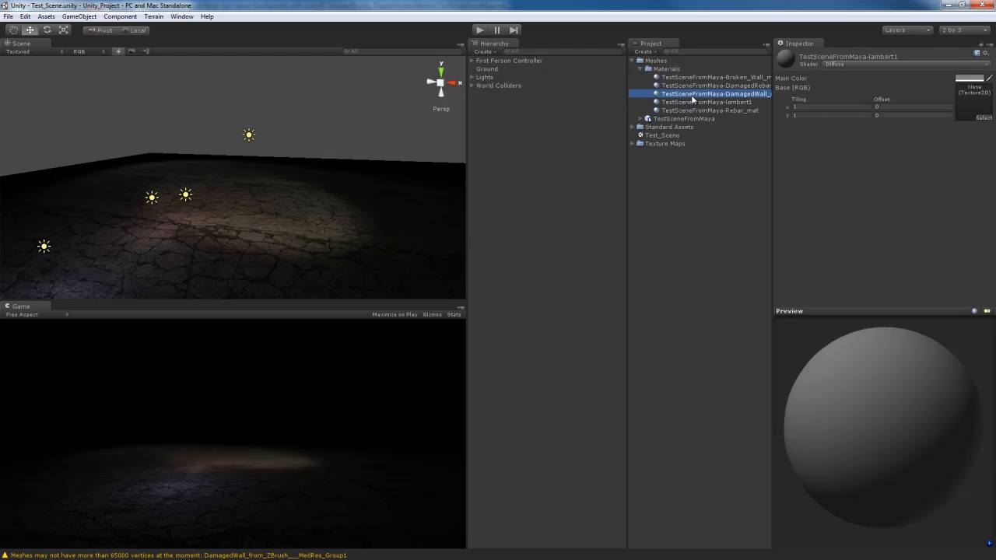
pyautogui.click(693, 86)
pyautogui.click(692, 77)
pyautogui.click(640, 70)
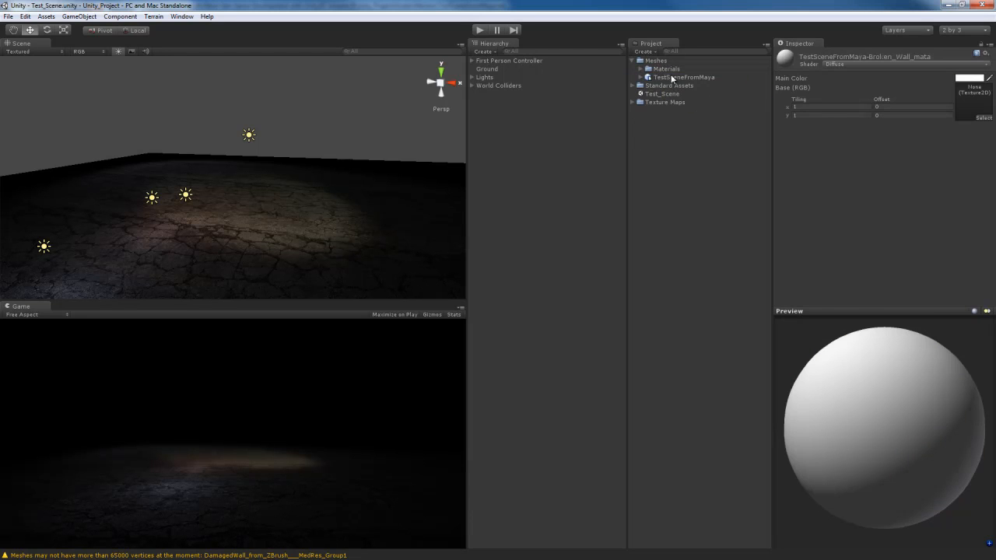
# Examine the import settings of the TestSceneFromMaya asset and the individual wall and rebar objects it contains.
pyautogui.click(673, 78)
pyautogui.click(641, 77)
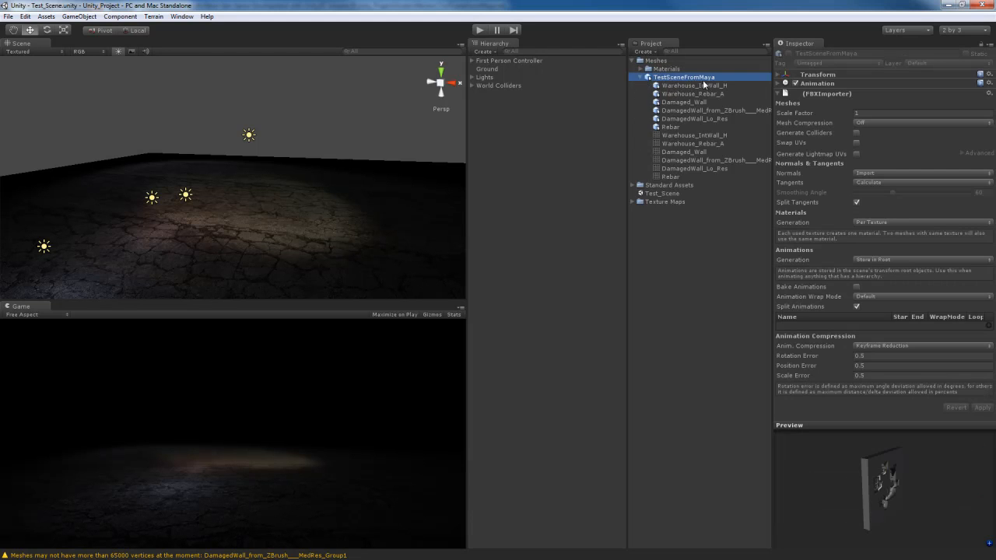
pyautogui.click(685, 86)
pyautogui.click(685, 93)
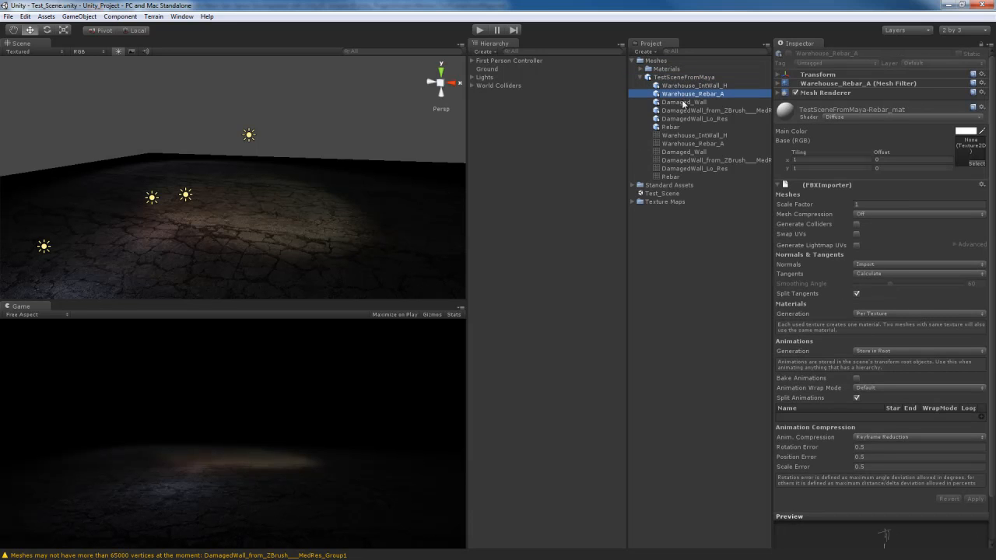
pyautogui.click(684, 102)
pyautogui.click(682, 109)
pyautogui.click(681, 126)
pyautogui.click(681, 118)
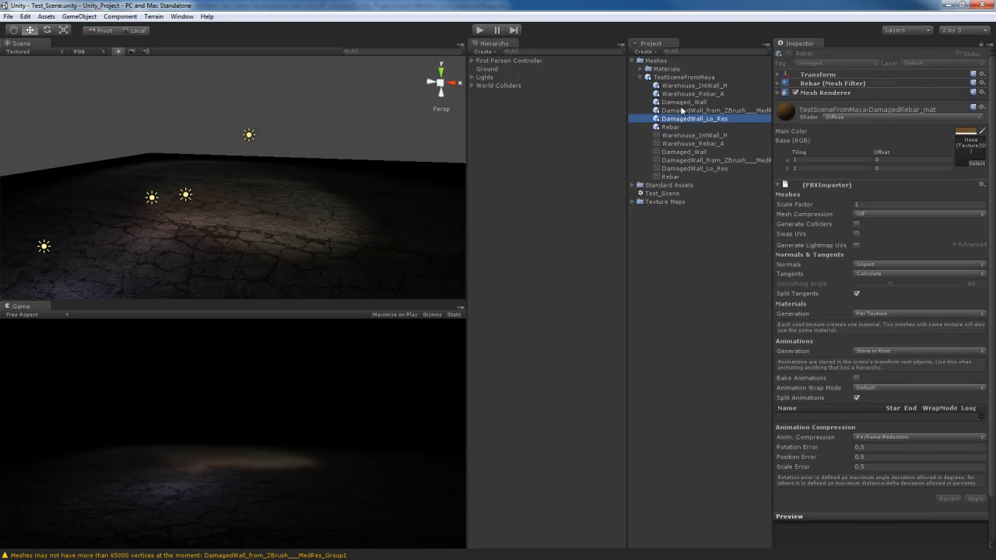
pyautogui.click(683, 102)
pyautogui.click(685, 94)
pyautogui.click(685, 86)
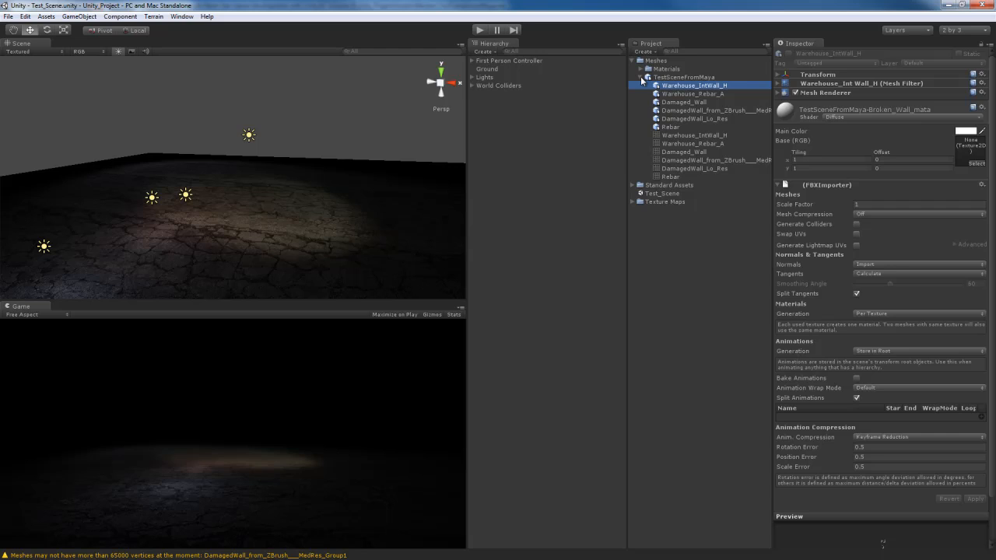
pyautogui.click(642, 78)
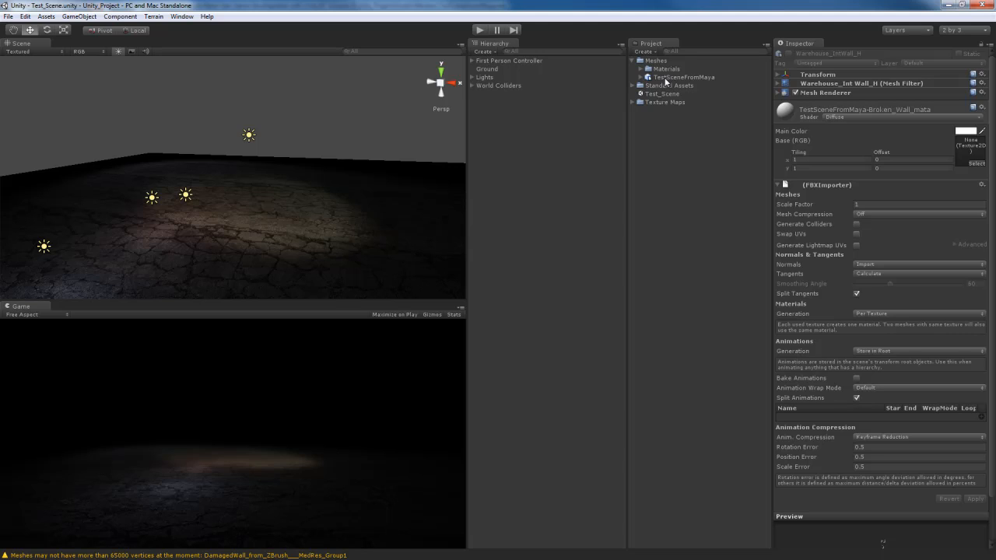
# Review the generated materials again, comparing the broken wall, damaged rebar, damaged wall, lambert1 and rebar materials.
pyautogui.click(668, 69)
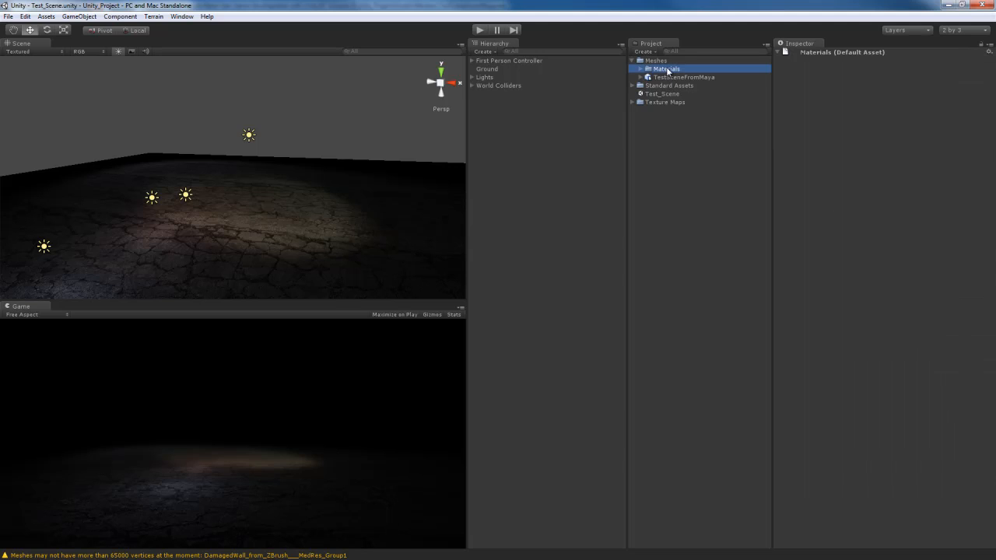
pyautogui.click(640, 69)
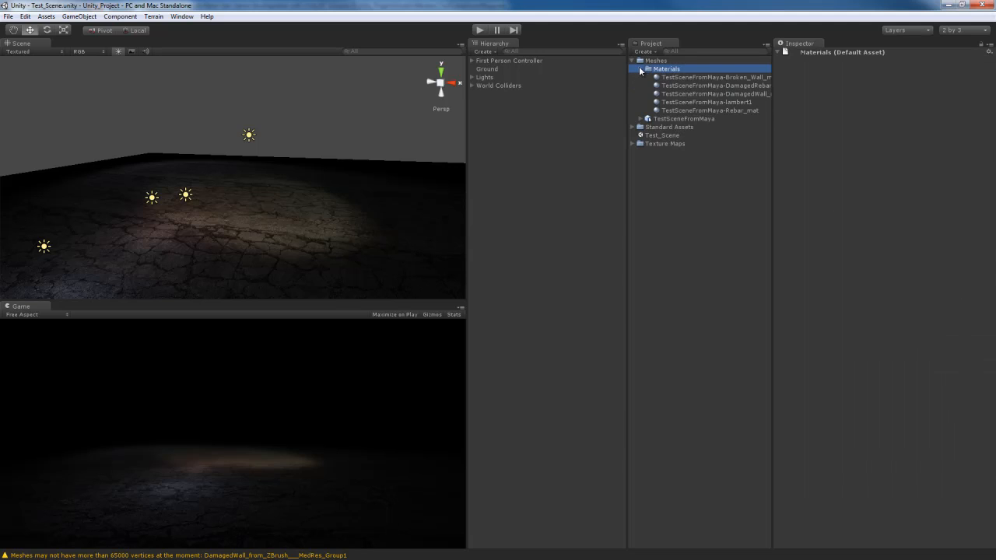
pyautogui.click(688, 79)
pyautogui.click(689, 86)
pyautogui.click(688, 93)
pyautogui.click(688, 102)
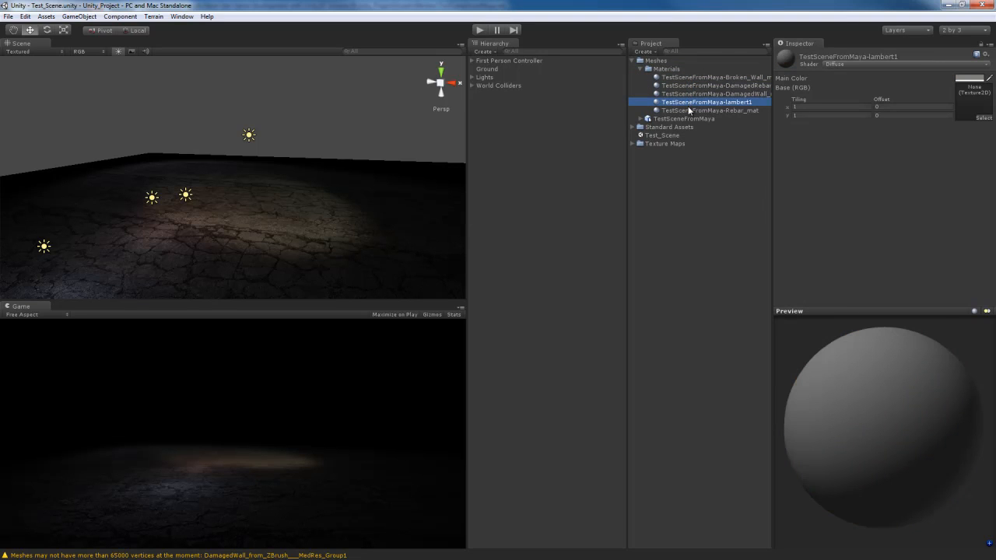
pyautogui.click(688, 109)
pyautogui.click(688, 102)
pyautogui.click(689, 93)
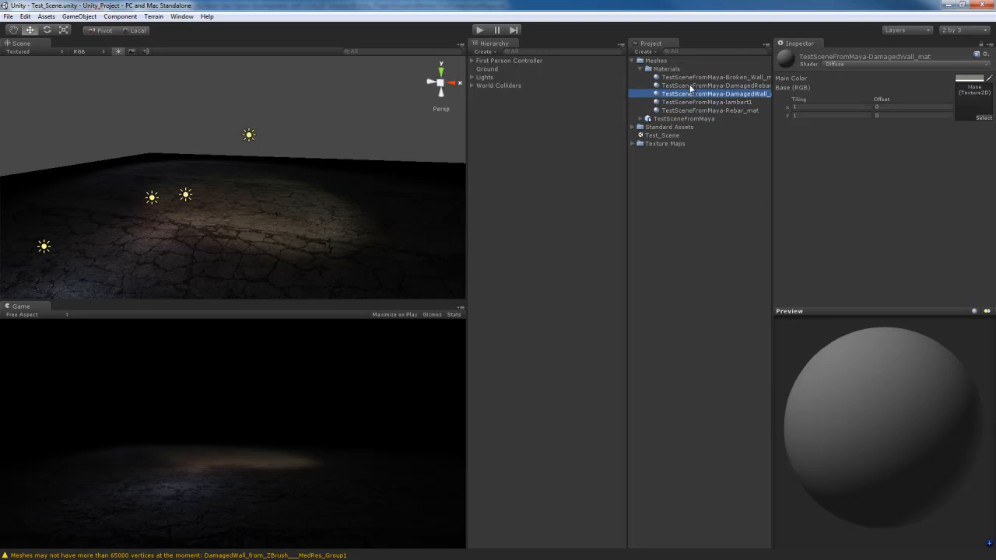
pyautogui.click(689, 86)
pyautogui.click(694, 78)
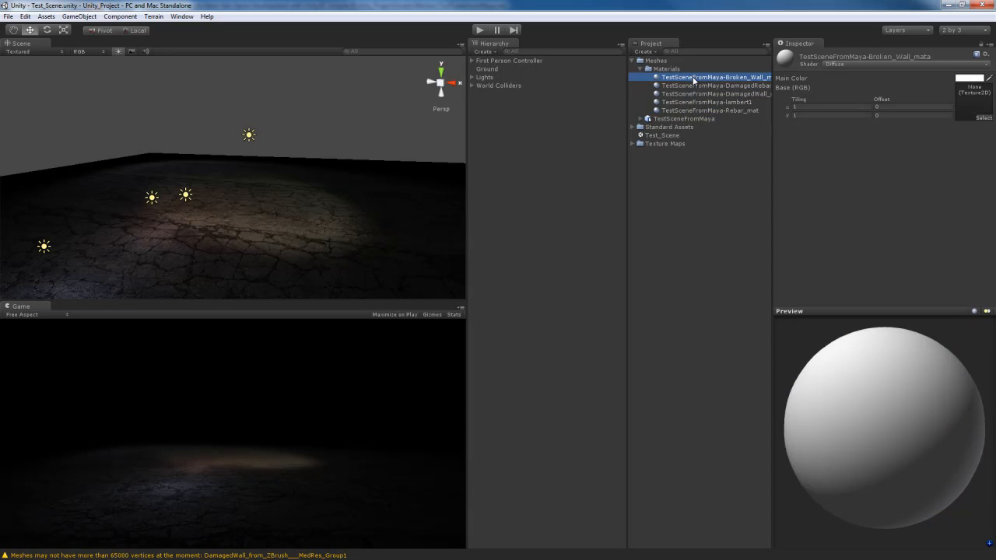
pyautogui.click(695, 85)
pyautogui.click(697, 78)
# Place the whole TestSceneFromMaya model on the ground in the middle of Test_Scene and frame it for inspection.
pyautogui.click(640, 118)
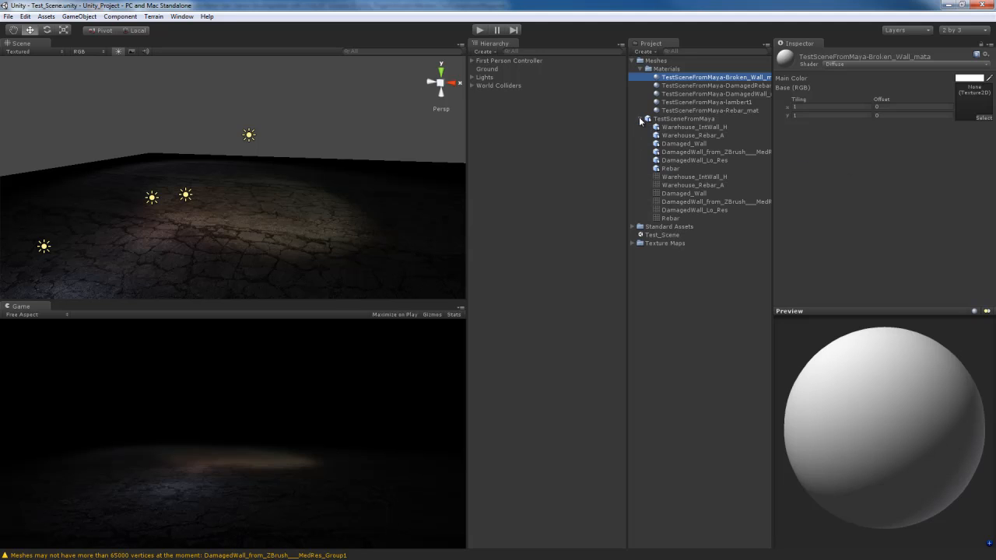
pyautogui.click(686, 126)
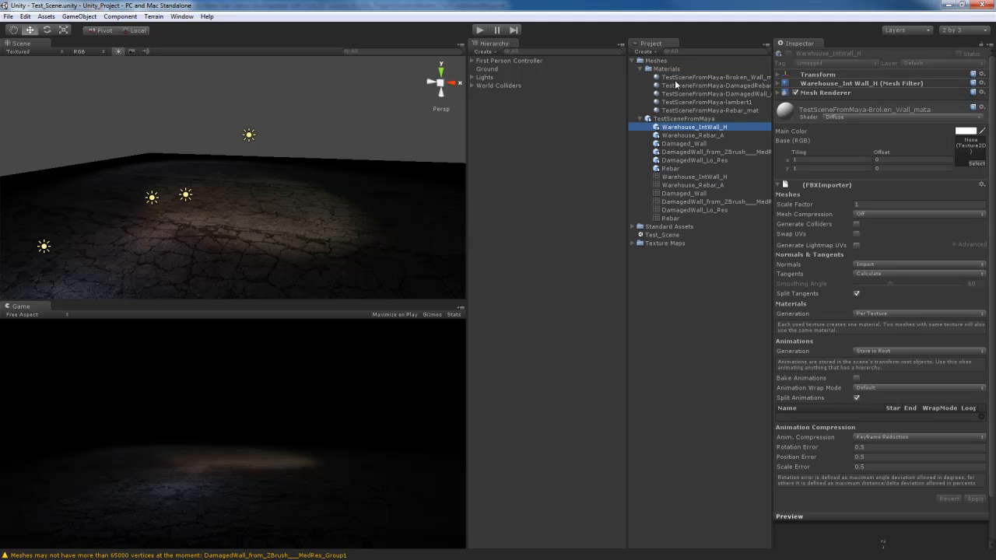
pyautogui.click(685, 119)
pyautogui.moveTo(703, 120); pyautogui.dragTo(253, 225)
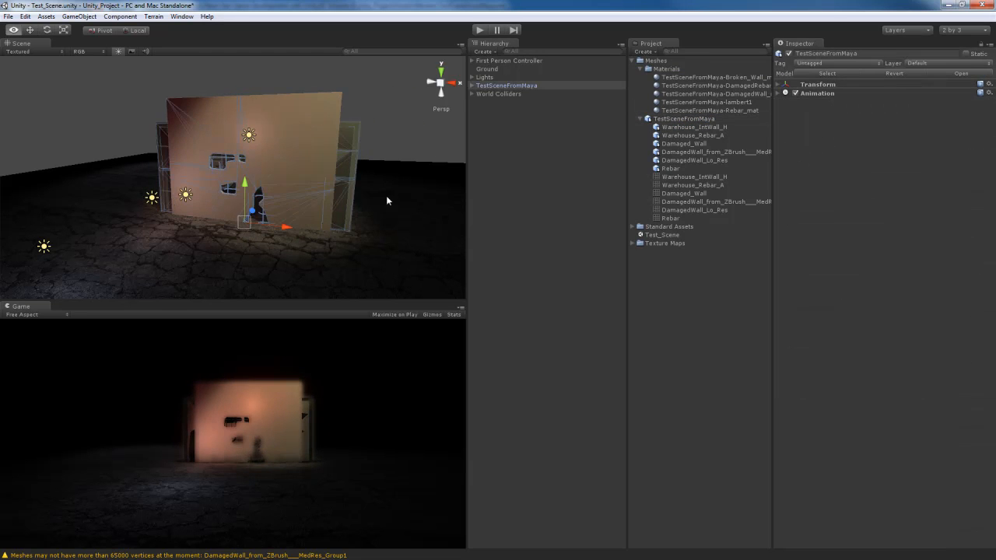
pyautogui.keyDown('alt'); pyautogui.moveTo(386, 197); pyautogui.dragTo(331, 218); pyautogui.keyUp('alt')
pyautogui.press('f')
pyautogui.scroll(10, 330, 222)
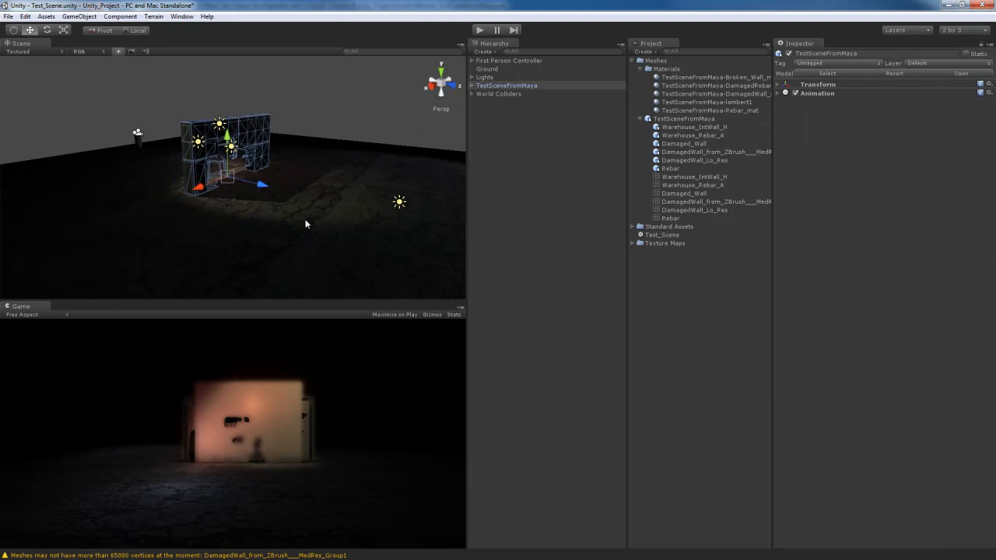
# Examine the placed TestSceneFromMaya model from several sides and compare it with the damaged wall and rebar meshes in Maya.
pyautogui.keyDown('alt'); pyautogui.moveTo(357, 229); pyautogui.dragTo(327, 228); pyautogui.keyUp('alt')
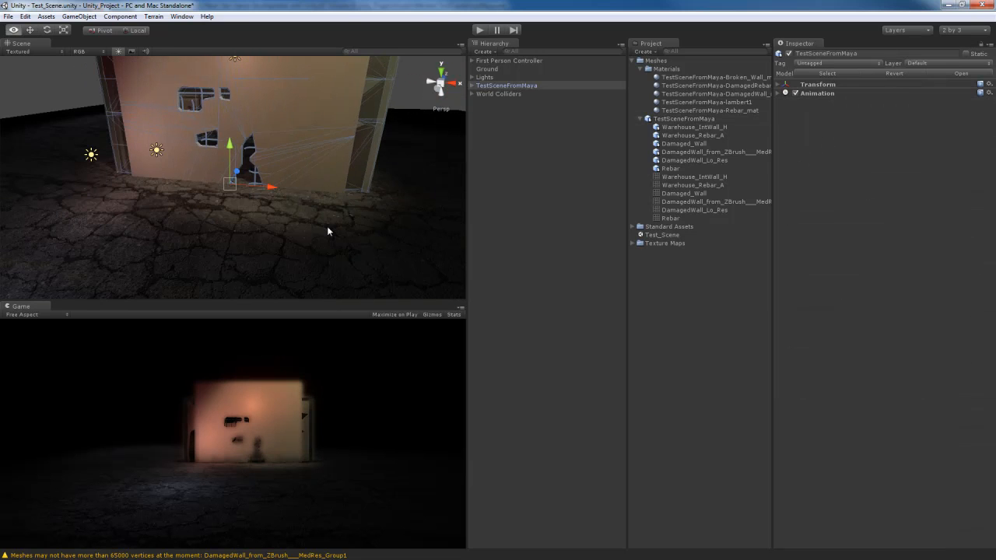
pyautogui.moveTo(232, 151); pyautogui.dragTo(208, 120)
pyautogui.press('r')
pyautogui.keyDown('alt'); pyautogui.moveTo(327, 104); pyautogui.dragTo(251, 194); pyautogui.keyUp('alt')
pyautogui.scroll(4, 311, 168)
pyautogui.scroll(3, 289, 172)
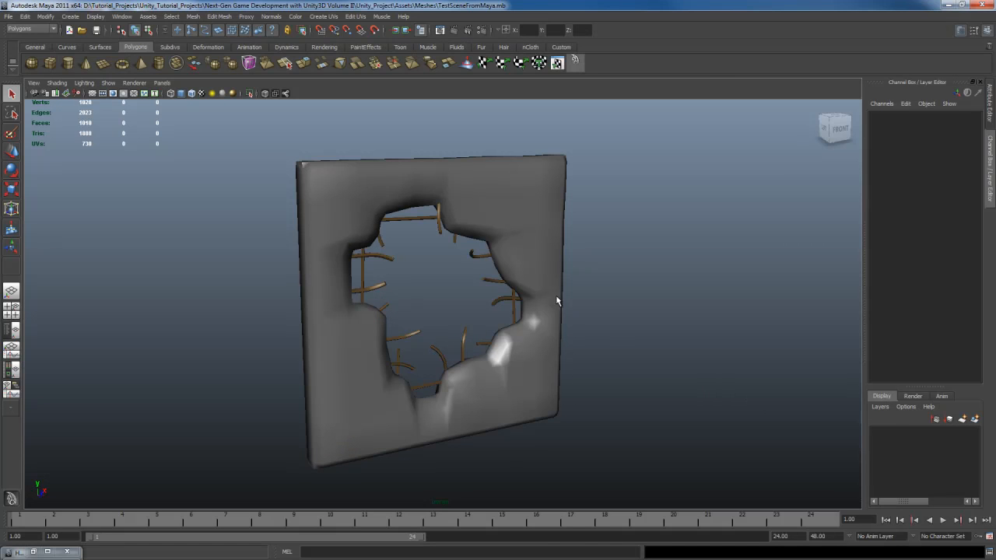
pyautogui.click(470, 243)
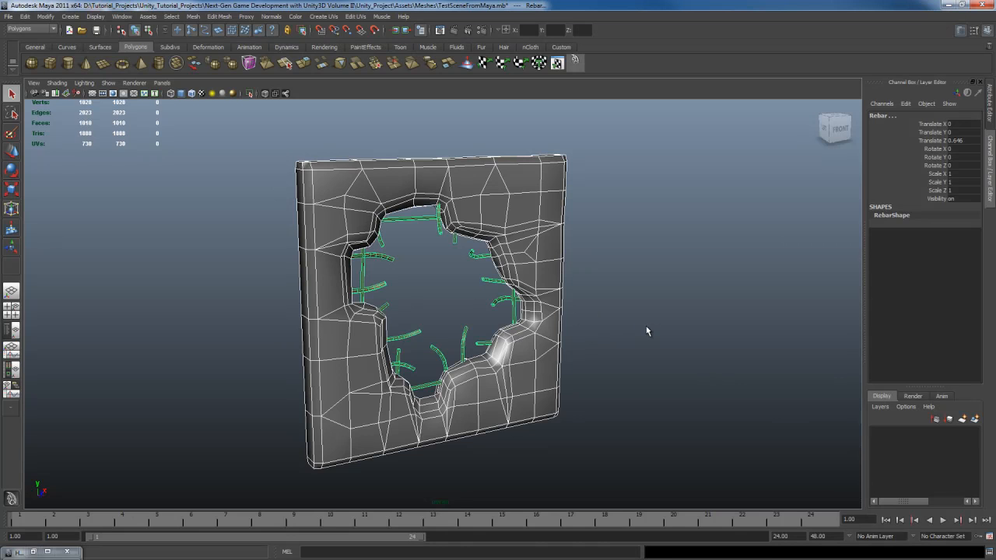
pyautogui.click(651, 336)
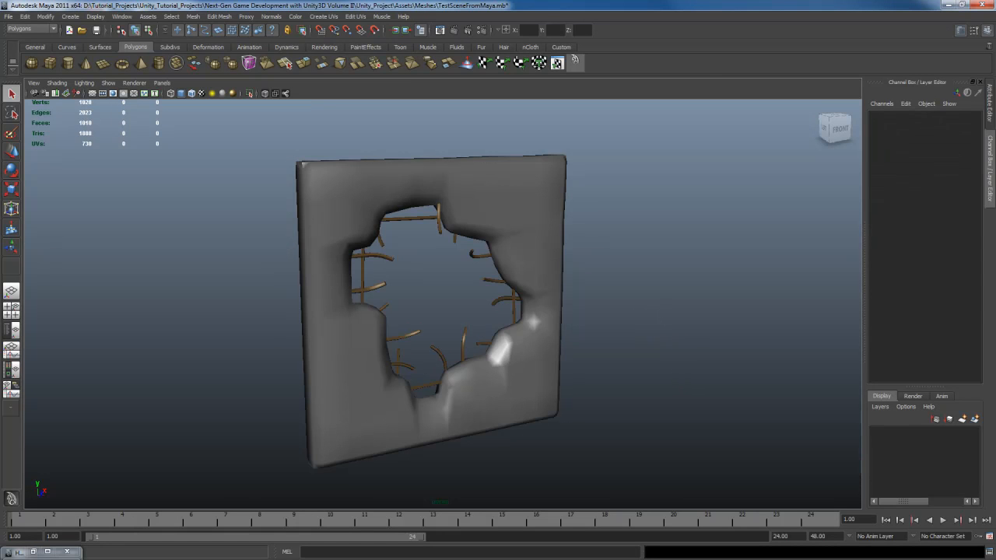
pyautogui.hotkey('alt', 'Tab')
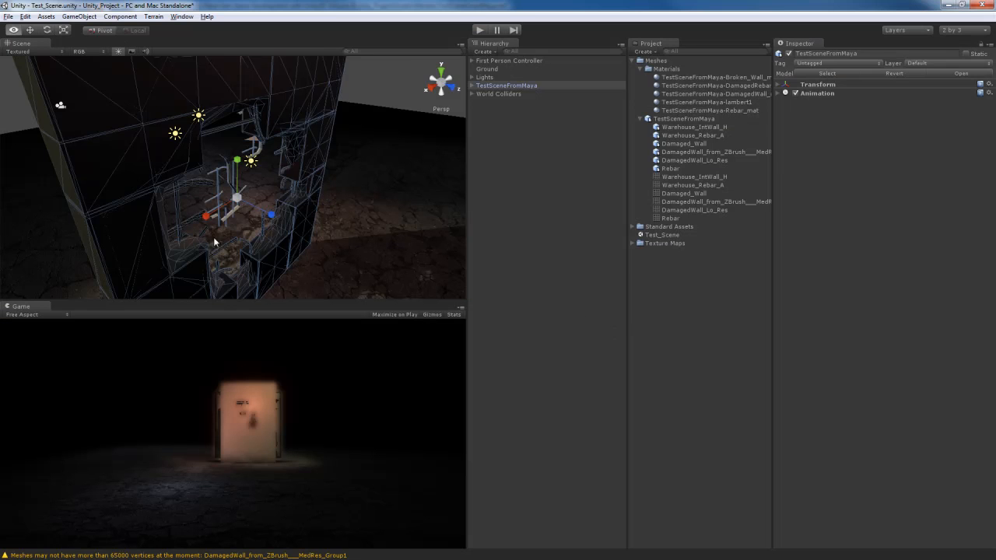
pyautogui.moveTo(322, 196)
pyautogui.keyDown('alt'); pyautogui.mouseDown()
pyautogui.moveTo(147, 230)
pyautogui.moveTo(144, 207)
pyautogui.moveTo(197, 215)
pyautogui.moveTo(220, 202)
pyautogui.moveTo(319, 199)
pyautogui.mouseUp(); pyautogui.keyUp('alt')
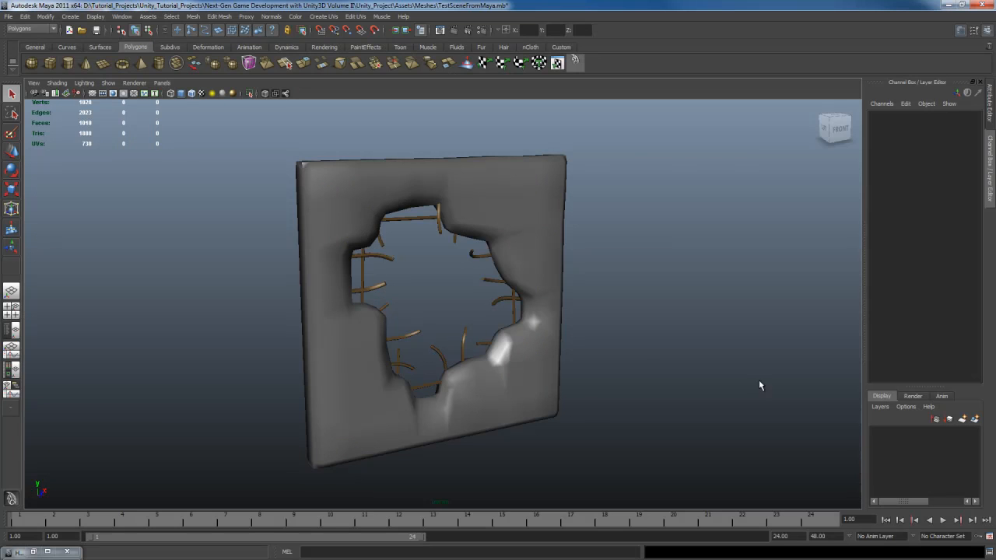
# In Maya's Outliner, select the four hidden objects from Warehouse_IntWall_H through DamagedWall_from_ZBrush___MedRes_Group1 and unhide them.
pyautogui.press('space')
pyautogui.click(657, 167)
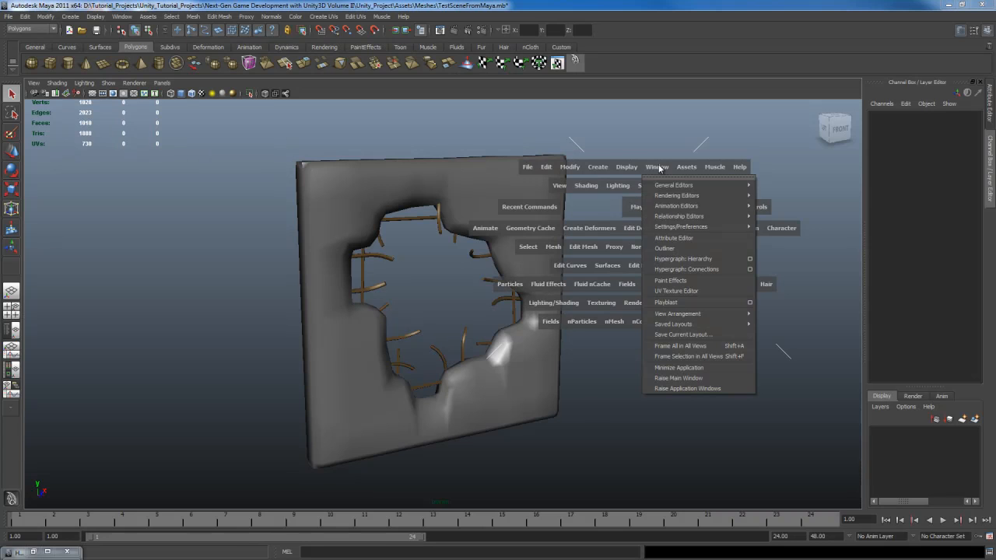
pyautogui.click(684, 249)
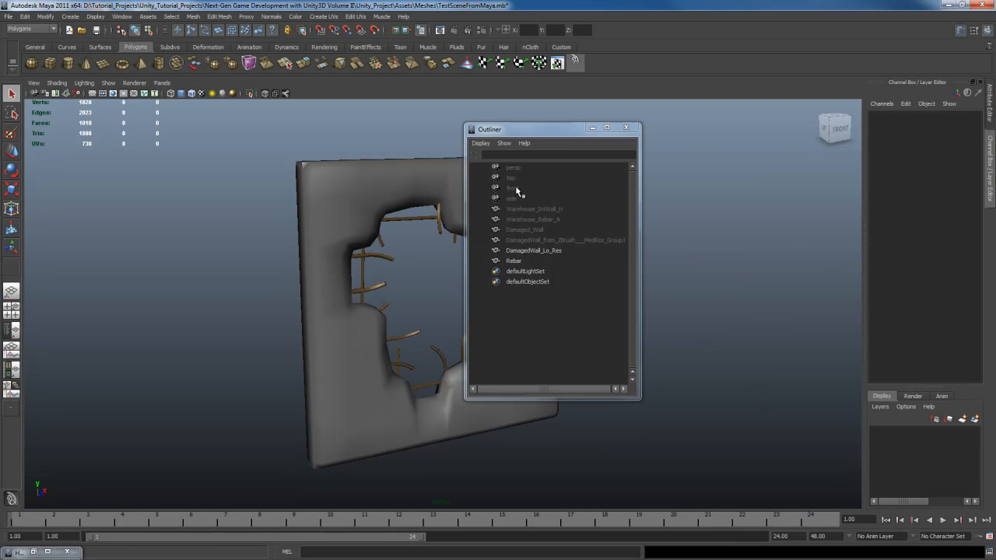
pyautogui.click(515, 209)
pyautogui.click(518, 219)
pyautogui.moveTo(517, 229); pyautogui.dragTo(516, 241)
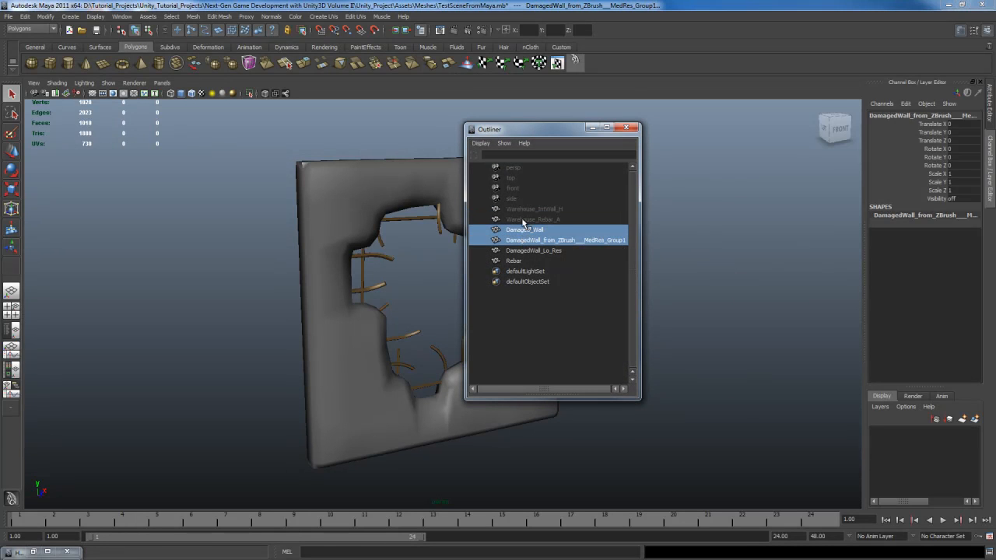
pyautogui.click(523, 208)
pyautogui.keyDown('shift'); pyautogui.click(527, 241); pyautogui.keyUp('shift')
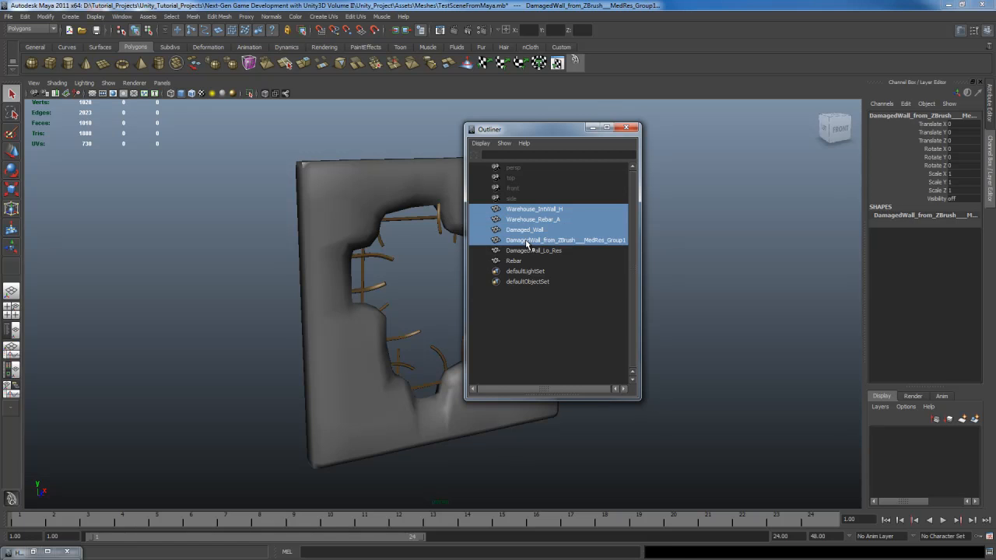
pyautogui.hotkey('shift', 'h')
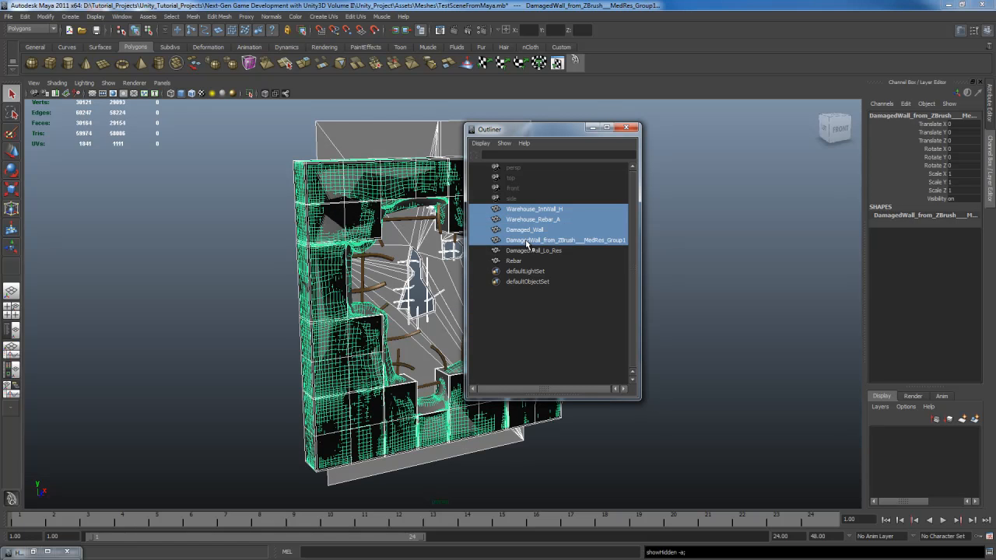
pyautogui.click(627, 128)
# Look over the unhidden wall and rebar meshes, then undo showing them.
pyautogui.keyDown('alt'); pyautogui.moveTo(662, 291); pyautogui.dragTo(516, 300); pyautogui.keyUp('alt')
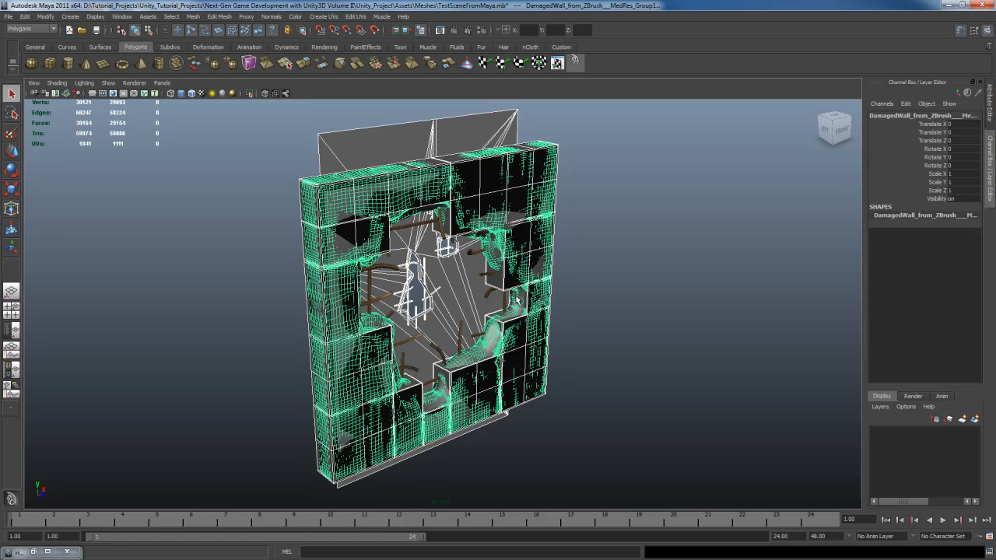
pyautogui.hotkey('ctrl', 'z')
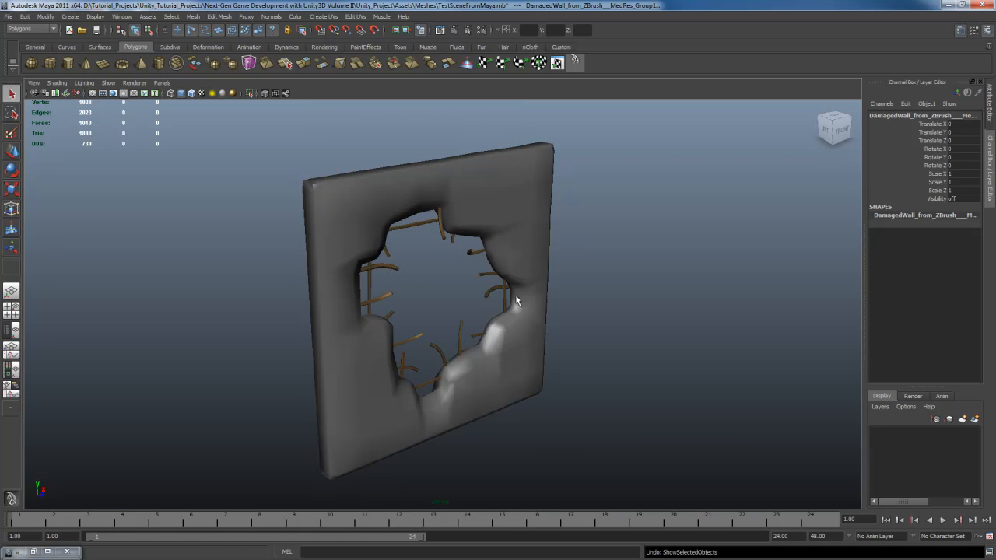
pyautogui.keyDown('alt'); pyautogui.moveTo(517, 307); pyautogui.dragTo(493, 296); pyautogui.keyUp('alt')
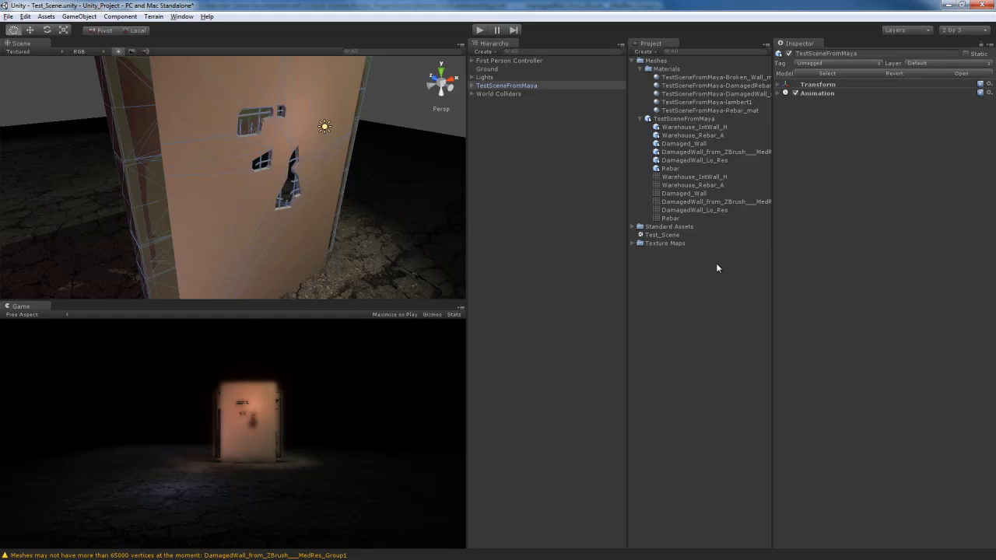
# Switch to Unity, collapse the TestSceneFromMaya asset and Materials folder, and delete the TestSceneFromMaya object from Test_Scene.
pyautogui.click(639, 118)
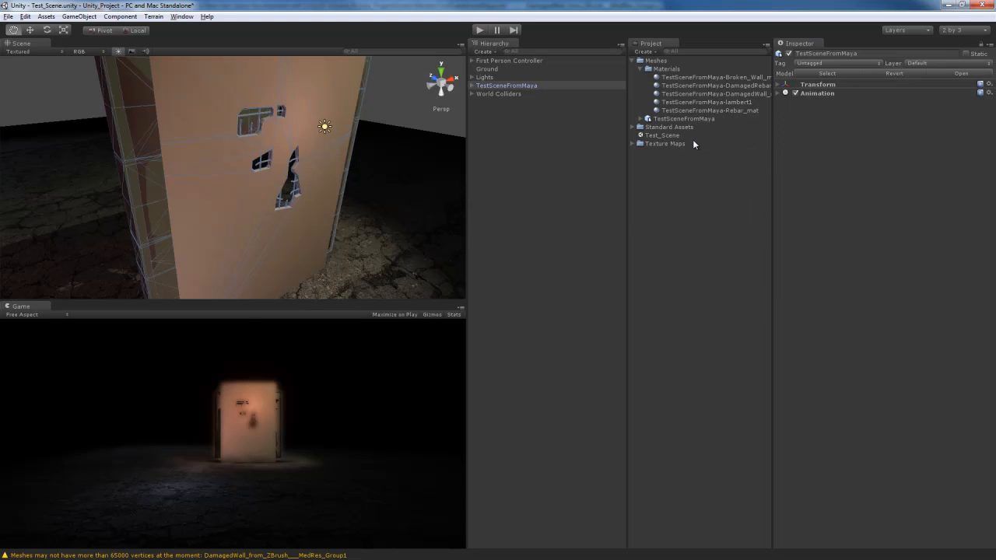
pyautogui.click(639, 68)
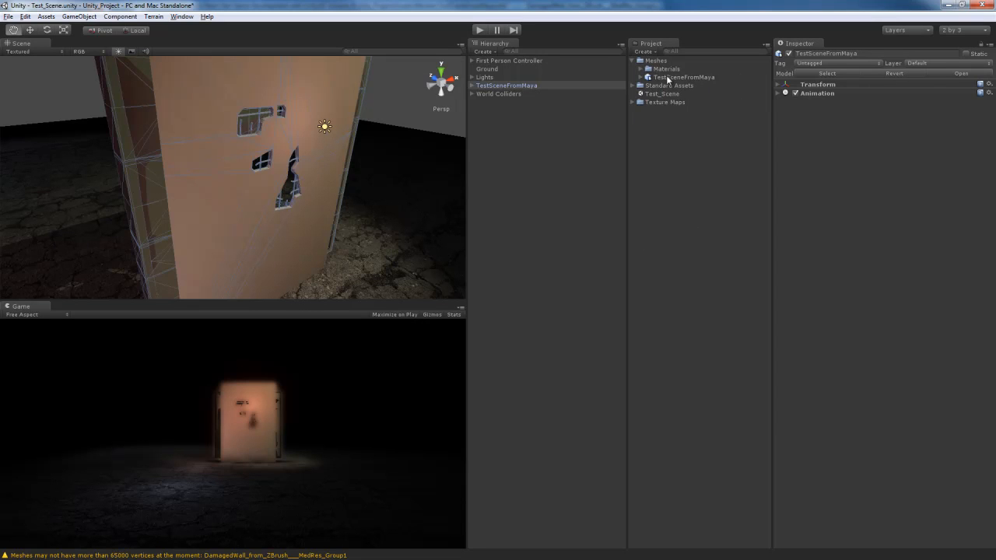
pyautogui.click(668, 69)
pyautogui.keyDown('shift'); pyautogui.click(667, 77); pyautogui.keyUp('shift')
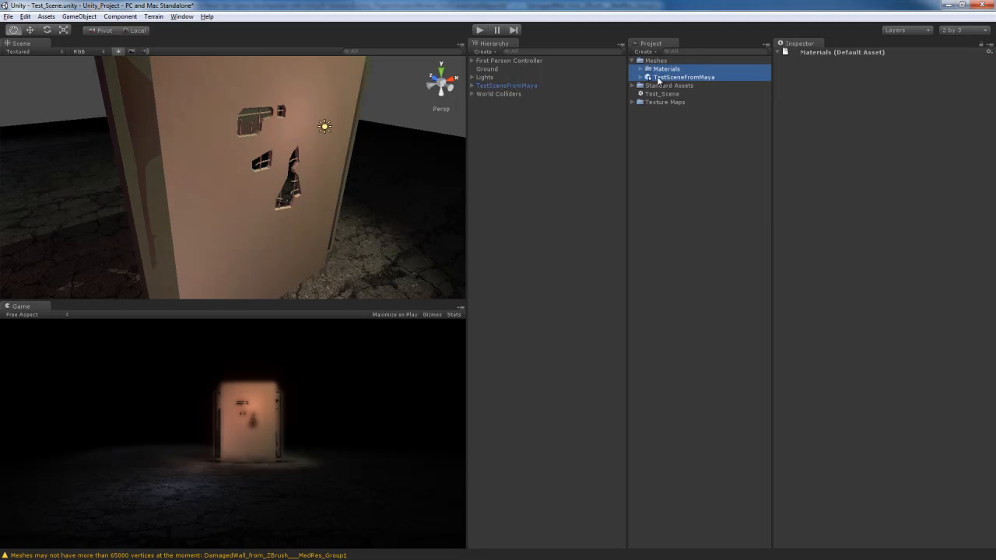
pyautogui.click(509, 85)
pyautogui.press('Delete')
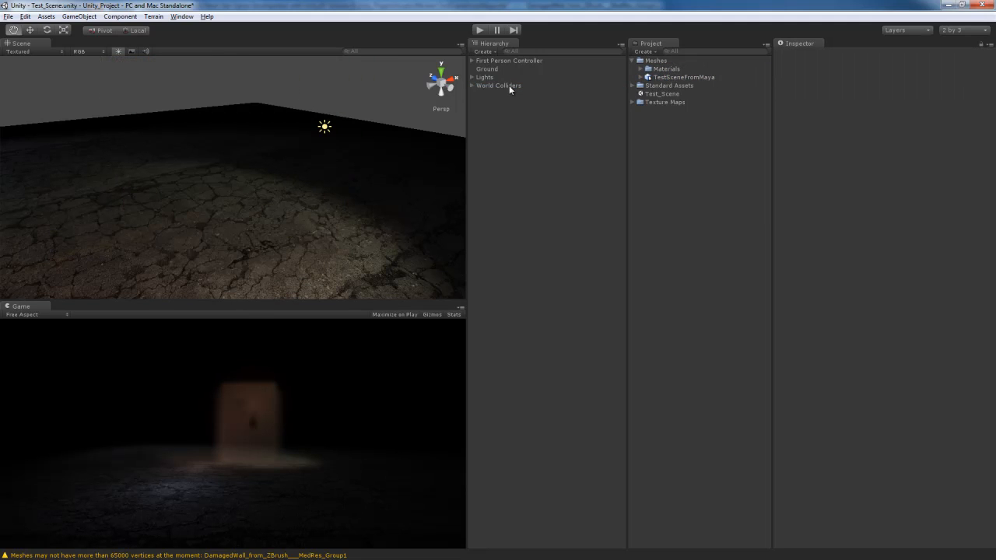
# Delete the Materials folder and the TestSceneFromMaya asset from the Meshes folder.
pyautogui.click(664, 60)
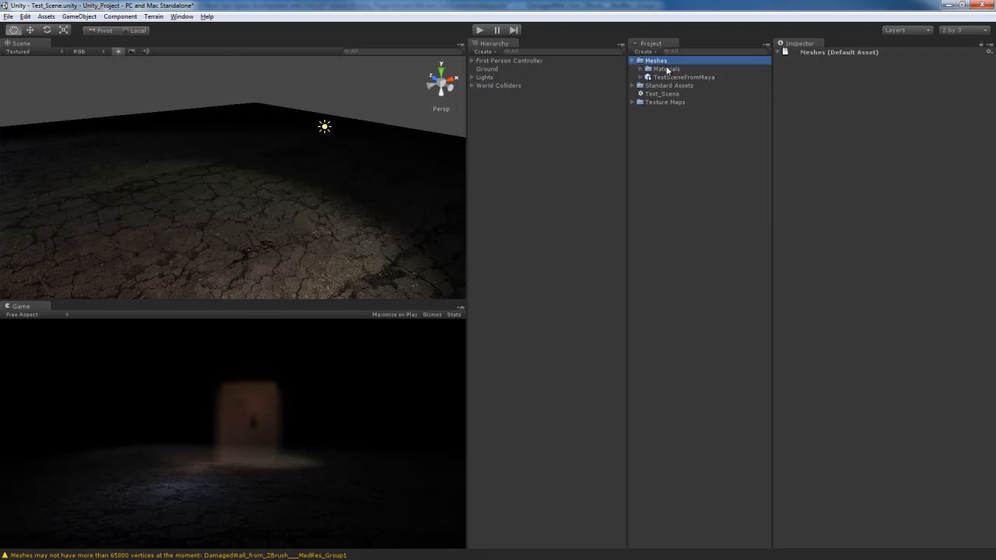
pyautogui.click(668, 69)
pyautogui.keyDown('shift'); pyautogui.click(671, 78); pyautogui.keyUp('shift')
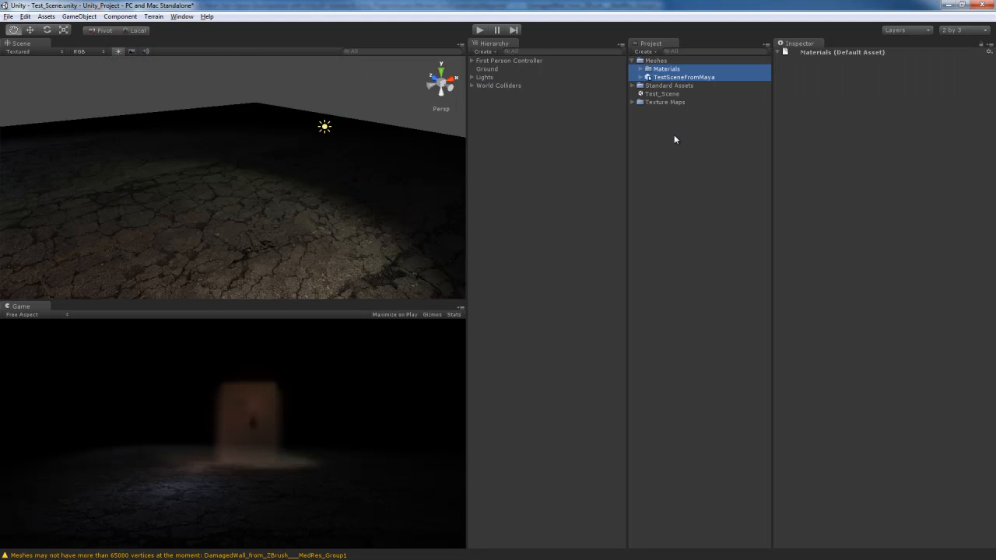
pyautogui.press('Delete')
pyautogui.press('Return')
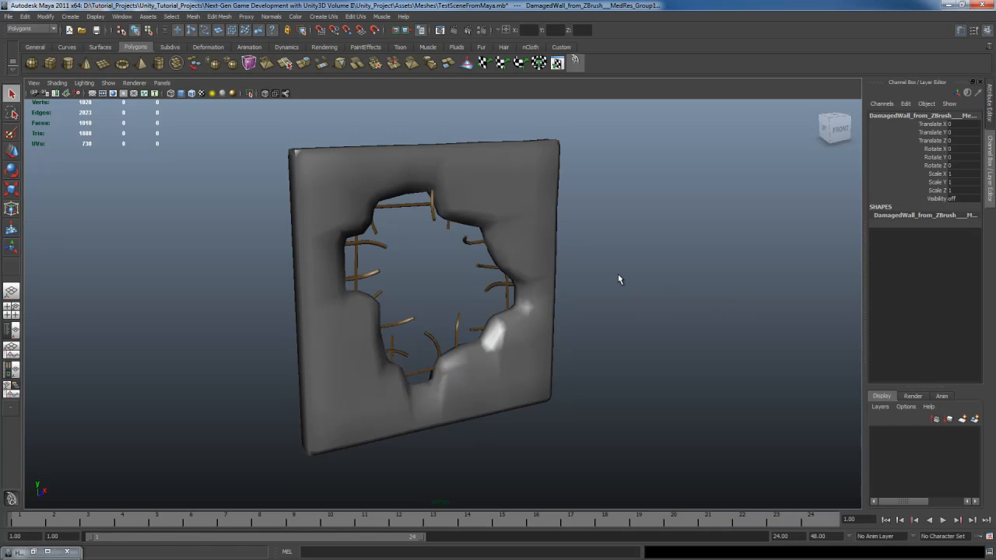
# Switch to Maya and inspect the material of DamagedWall_Lo_Res and the file texture connected to its bump mapping.
pyautogui.keyDown('alt'); pyautogui.moveTo(618, 275); pyautogui.dragTo(632, 262, button='middle'); pyautogui.keyUp('alt')
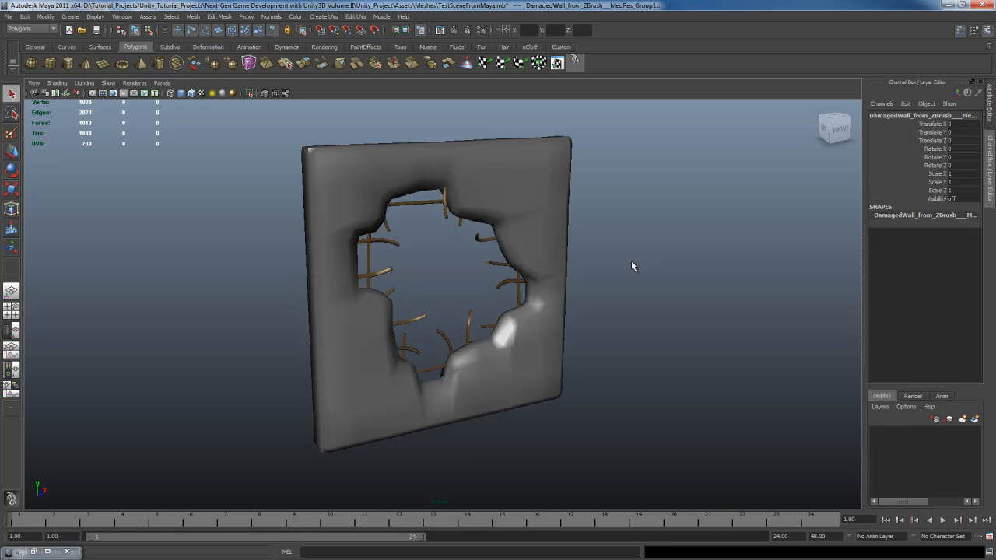
pyautogui.keyDown('alt'); pyautogui.moveTo(624, 262); pyautogui.dragTo(633, 273); pyautogui.keyUp('alt')
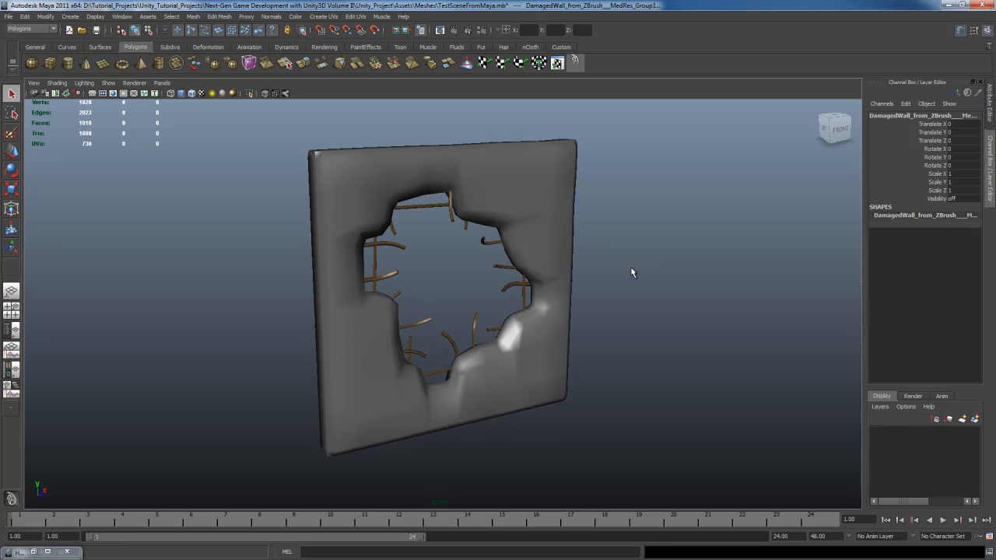
pyautogui.click(537, 236)
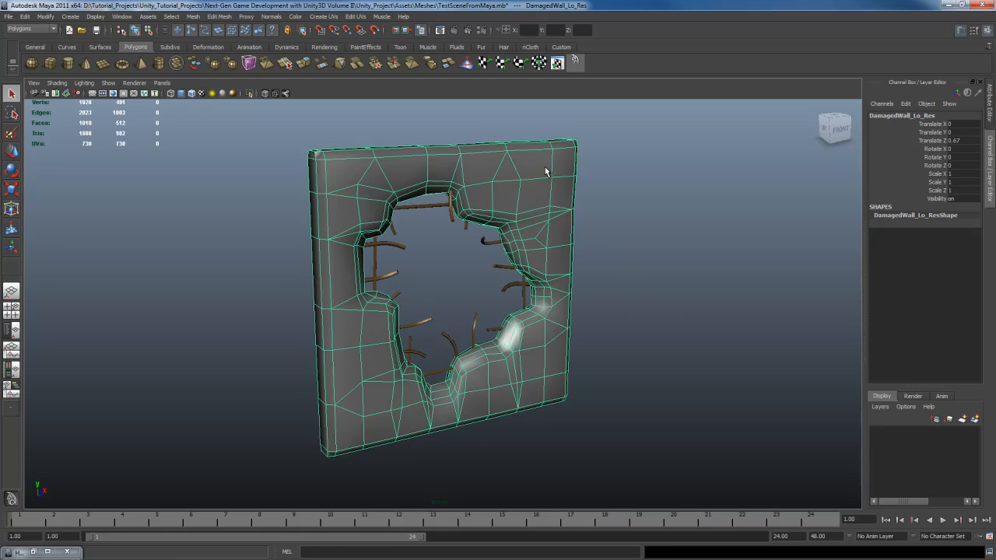
pyautogui.moveTo(544, 167); pyautogui.dragTo(557, 314, button='right')
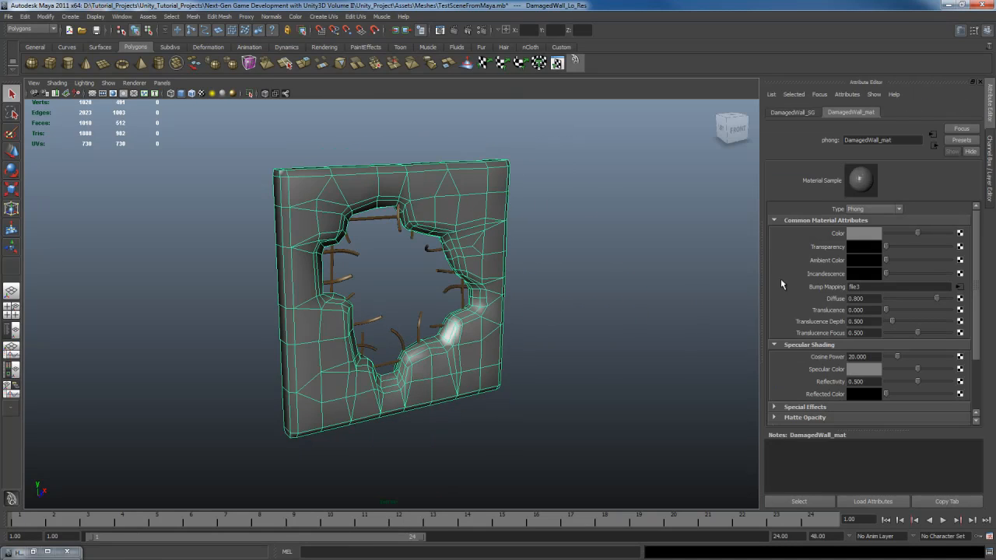
pyautogui.click(960, 286)
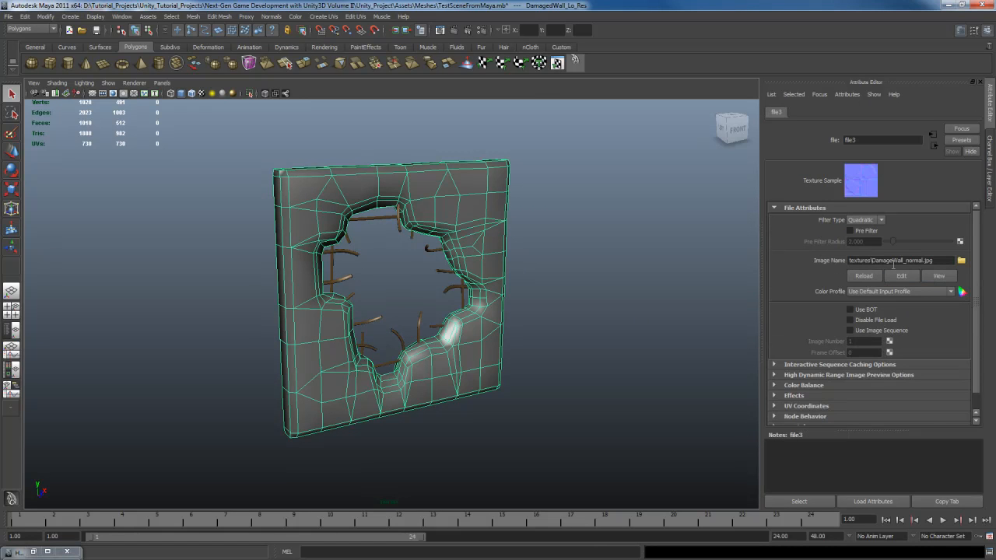
# Change the color of the rebar's DamagedRebar_mat material to neutral grey, with R, G and B at 0.490.
pyautogui.click(446, 278)
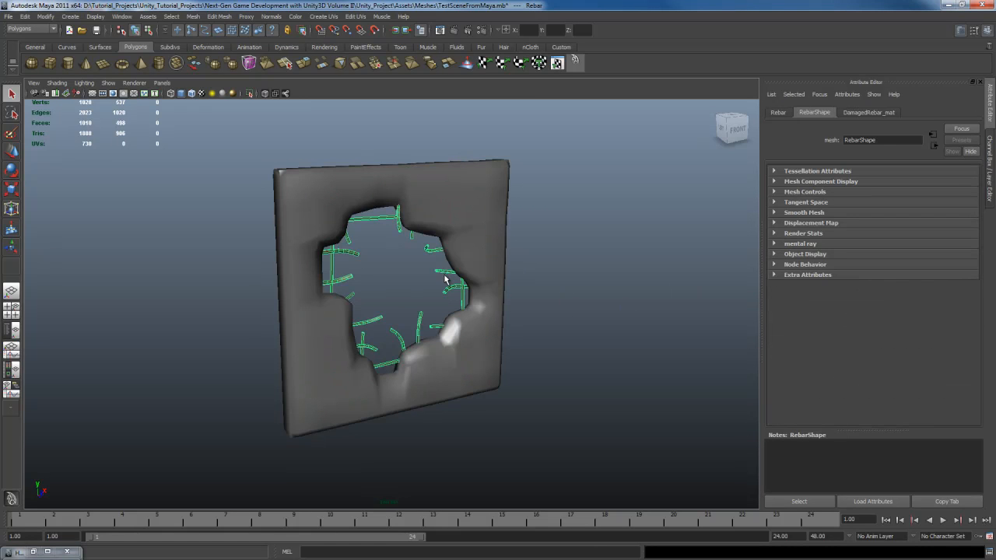
pyautogui.rightClick(446, 274)
pyautogui.click(881, 115)
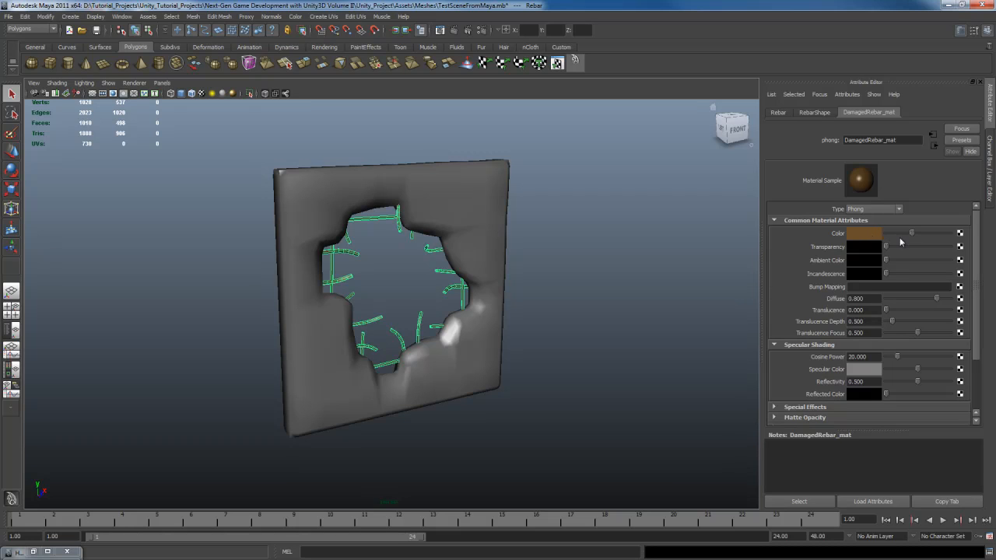
pyautogui.click(873, 241)
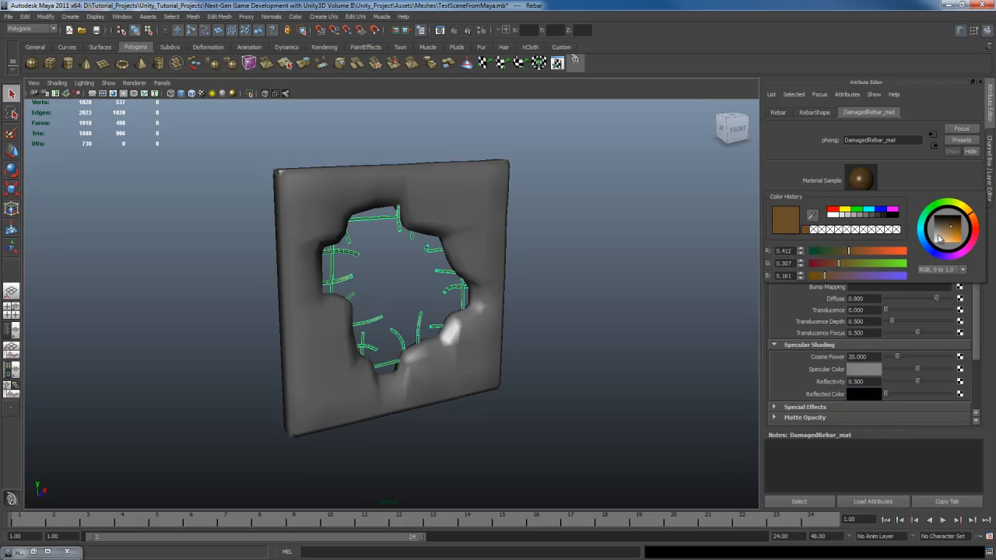
pyautogui.moveTo(943, 238); pyautogui.dragTo(930, 232)
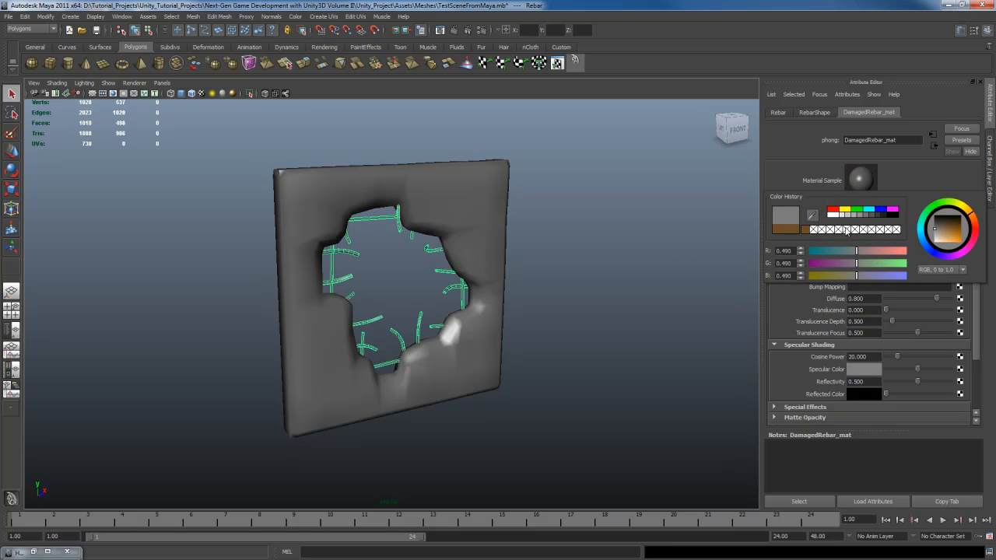
pyautogui.click(711, 232)
pyautogui.keyDown('alt'); pyautogui.moveTo(603, 284); pyautogui.dragTo(525, 277); pyautogui.keyUp('alt')
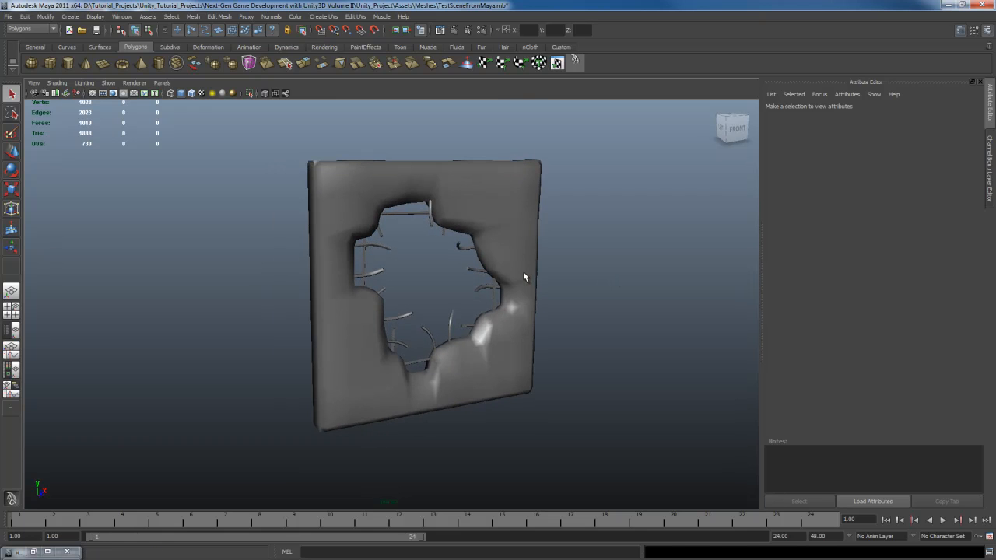
# Select both the low-res damaged wall and the rebar in the scene for export.
pyautogui.click(480, 270)
pyautogui.scroll(6, 550, 294)
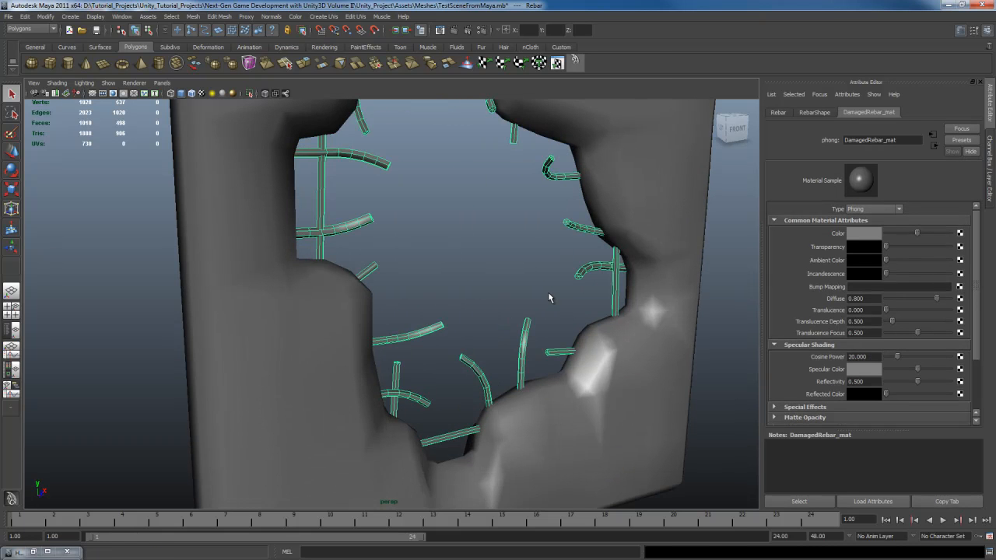
pyautogui.moveTo(573, 289)
pyautogui.keyDown('alt'); pyautogui.mouseDown()
pyautogui.moveTo(525, 291)
pyautogui.moveTo(521, 267)
pyautogui.moveTo(451, 303)
pyautogui.moveTo(510, 306)
pyautogui.moveTo(566, 268)
pyautogui.moveTo(504, 232)
pyautogui.moveTo(595, 291)
pyautogui.mouseUp(); pyautogui.keyUp('alt')
pyautogui.click(529, 286)
pyautogui.scroll(-8, 510, 304)
pyautogui.scroll(5, 525, 293)
pyautogui.hotkey('ctrl', 'a')
pyautogui.scroll(-3, 565, 268)
pyautogui.press('3')
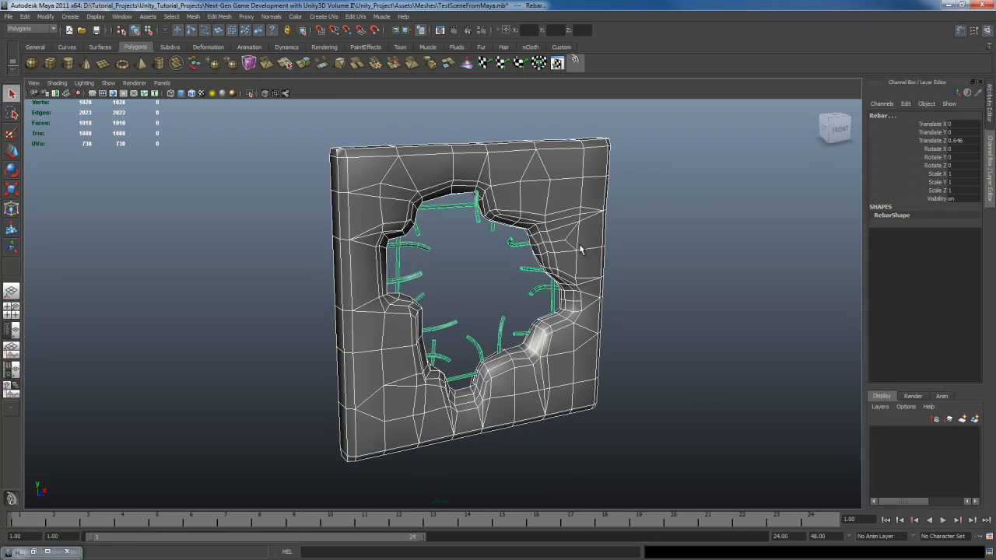
# Open the Export Selection options and set the file type to FBX export.
pyautogui.press('space')
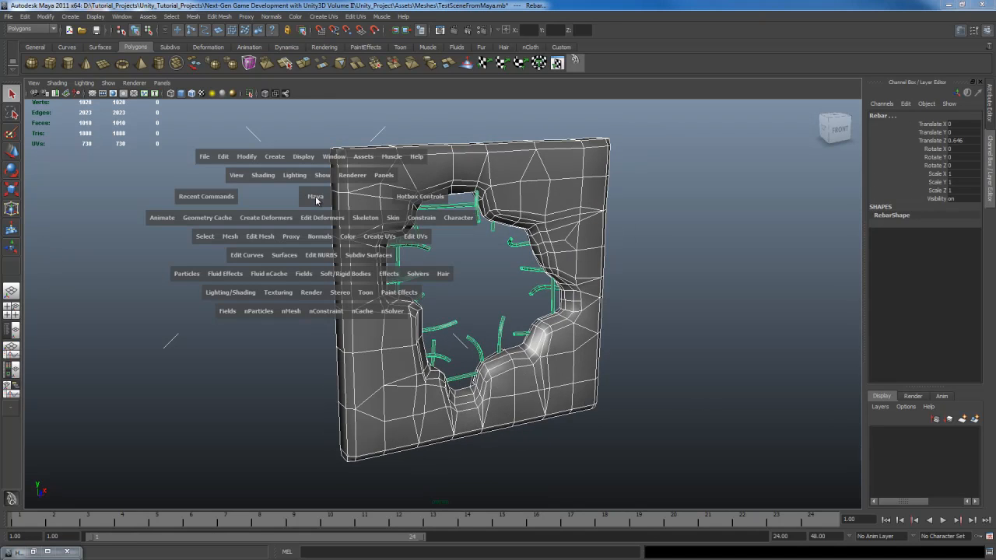
pyautogui.click(209, 158)
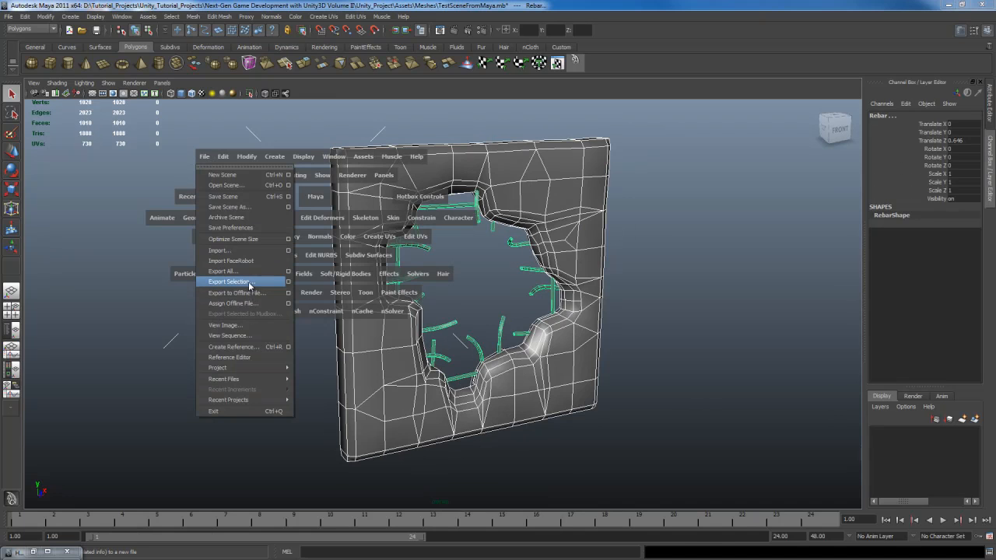
pyautogui.click(289, 281)
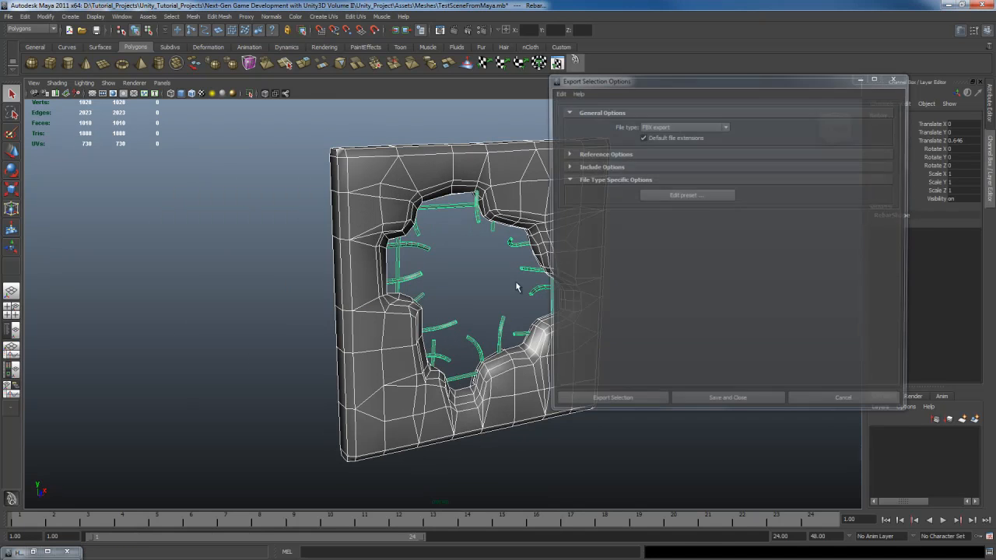
pyautogui.click(714, 125)
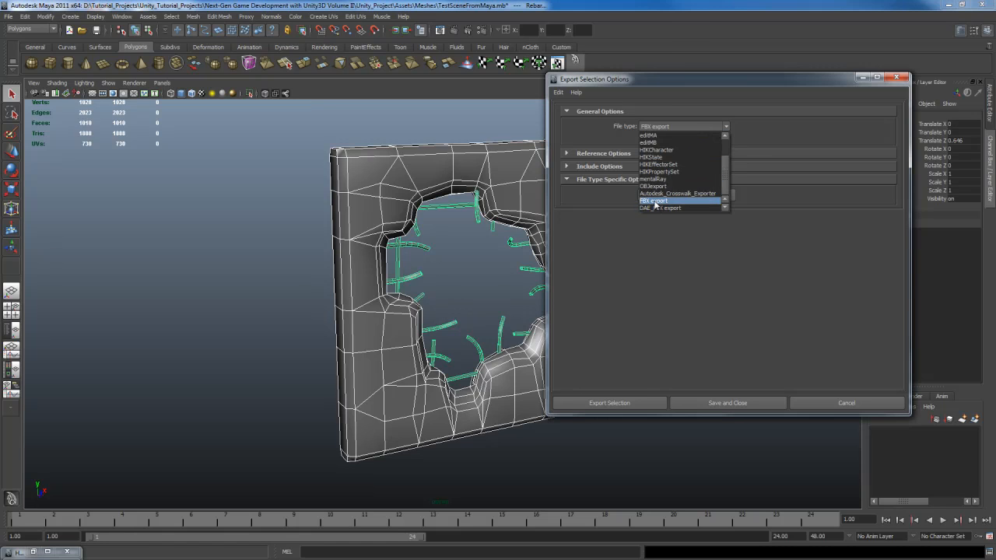
pyautogui.click(658, 201)
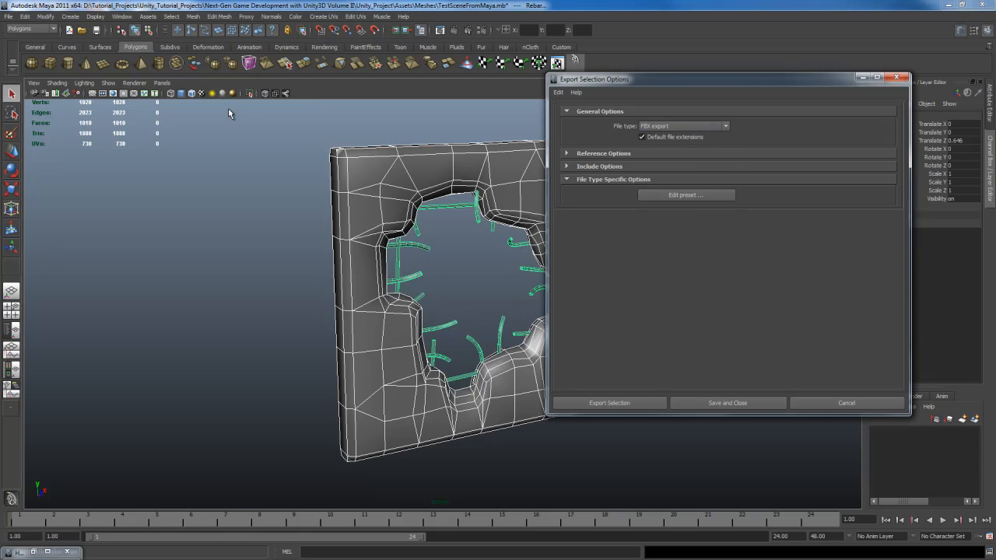
# Check in the Plug-in Manager whether the fbxmaya.mll plug-in is loaded, and close the manager.
pyautogui.click(122, 17)
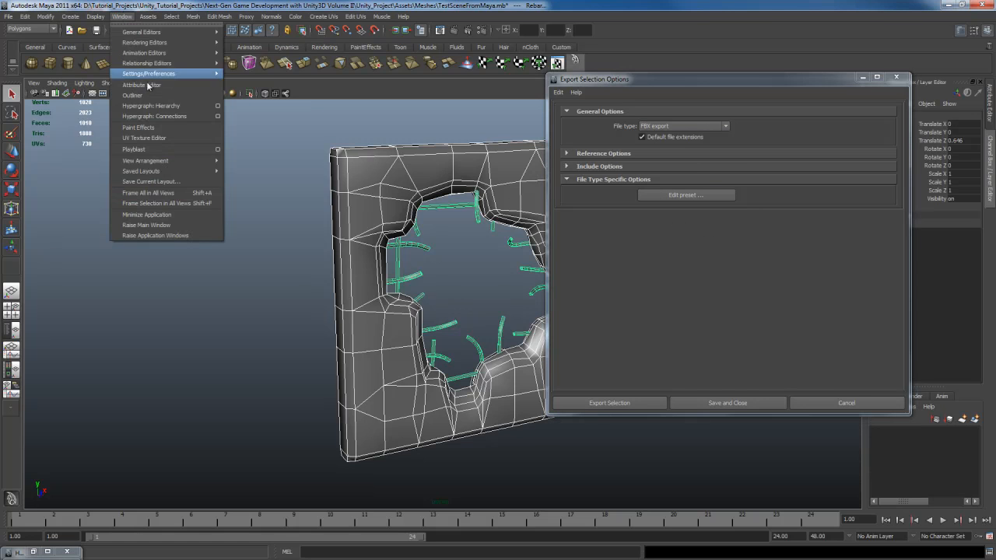
pyautogui.moveTo(164, 75)
pyautogui.click(267, 164)
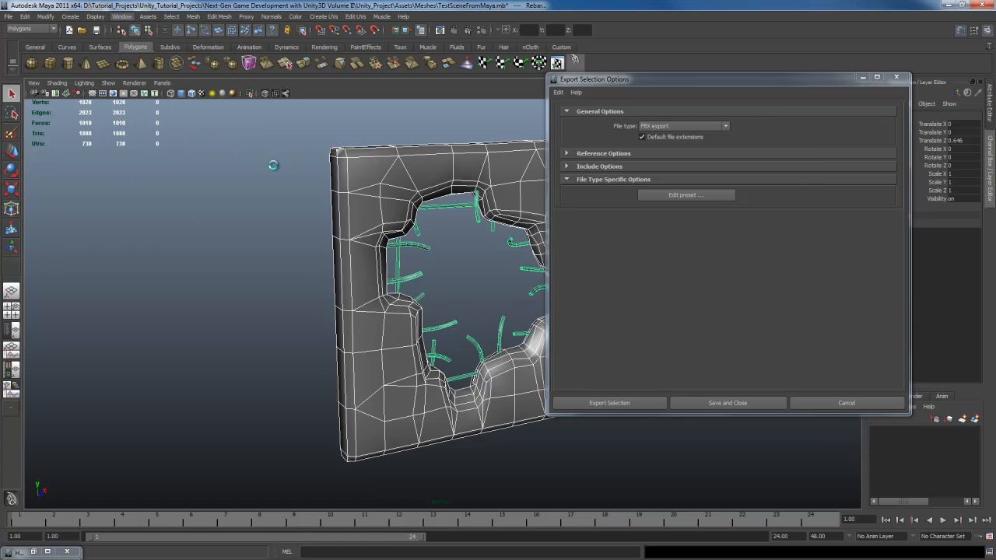
pyautogui.scroll(-3, 562, 290)
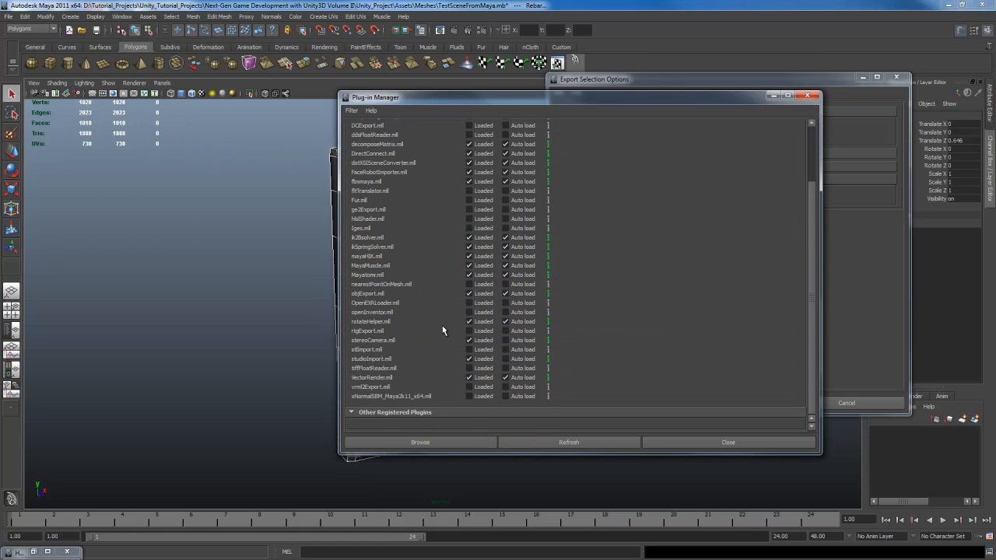
pyautogui.scroll(3, 442, 331)
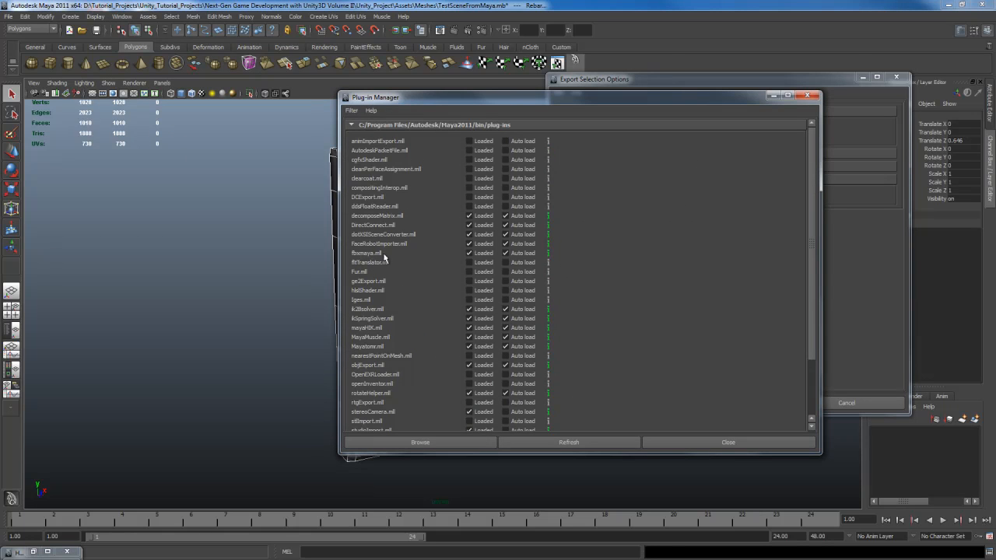
pyautogui.click(724, 441)
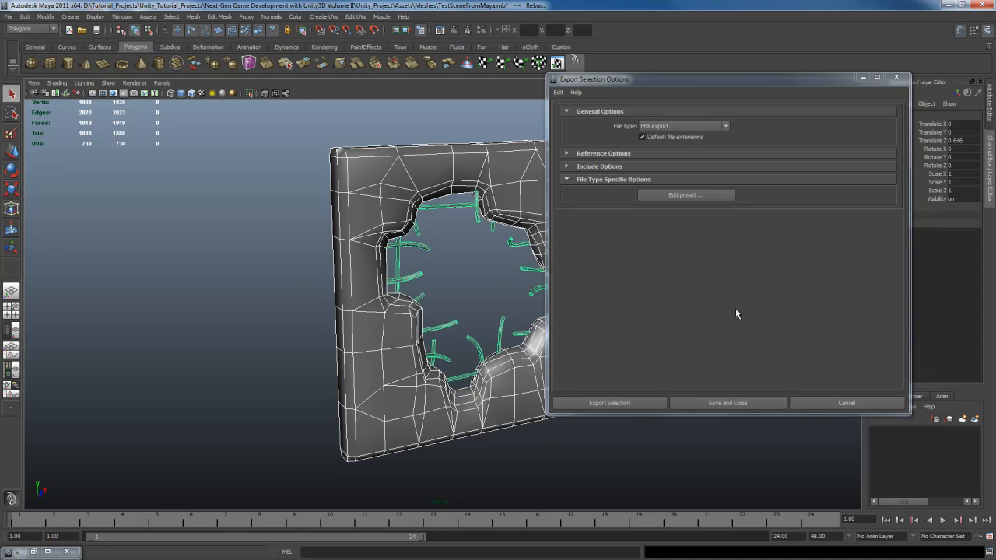
# Proceed with the selection export and set the current FBX preset to Autodesk Media & Entertainment.
pyautogui.click(624, 404)
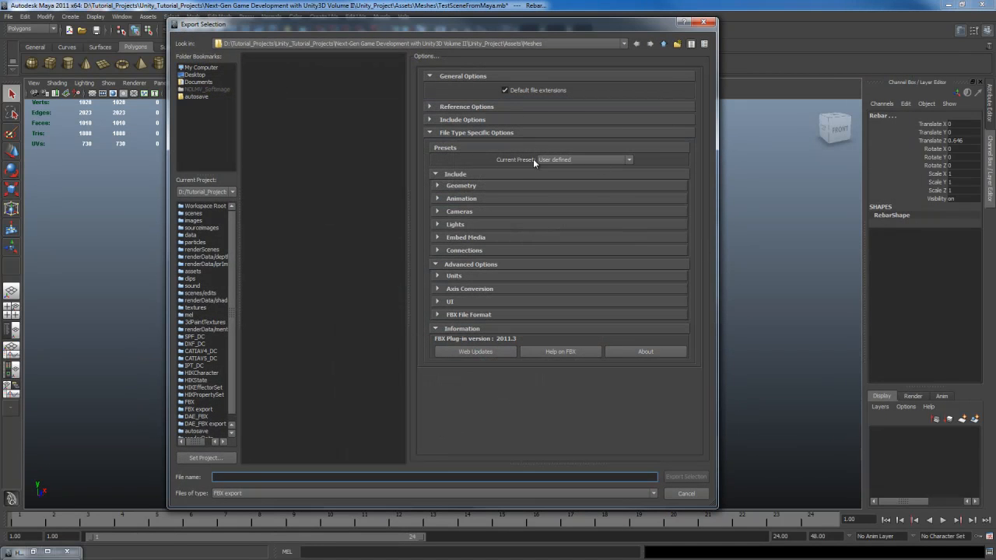
pyautogui.click(552, 161)
pyautogui.click(573, 169)
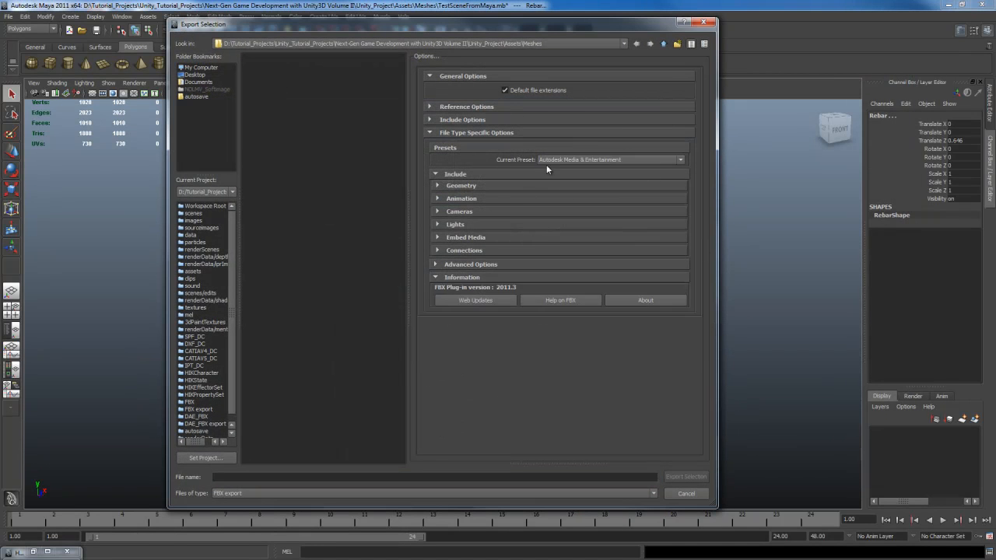
pyautogui.click(621, 159)
pyautogui.click(621, 170)
# Review the Reference, Include and Geometry options of the FBX export.
pyautogui.click(501, 107)
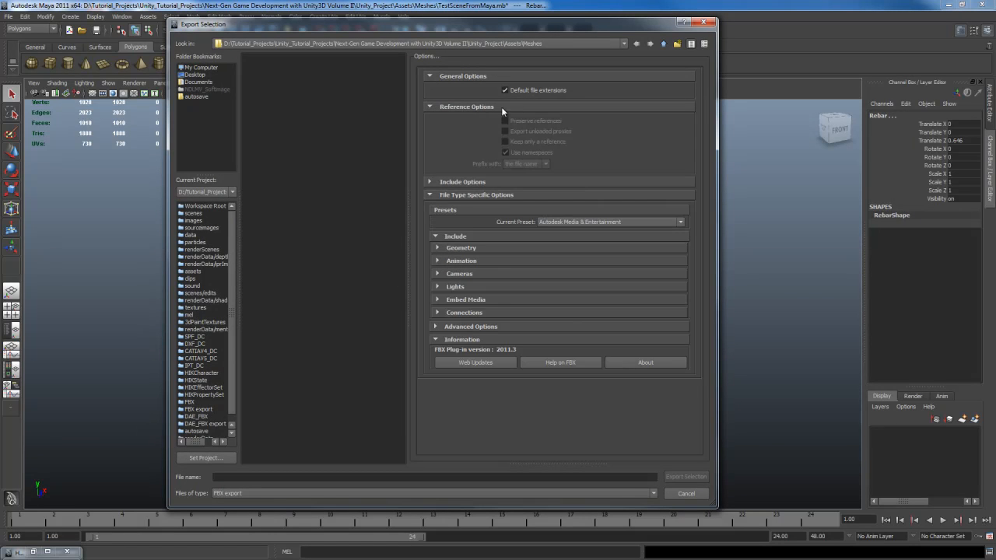
pyautogui.click(460, 107)
pyautogui.click(463, 119)
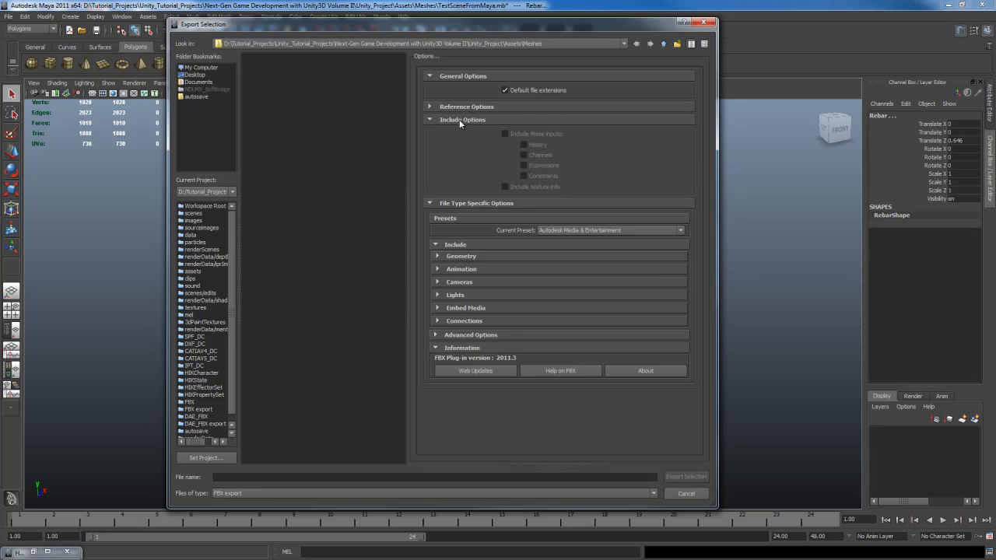
pyautogui.click(465, 119)
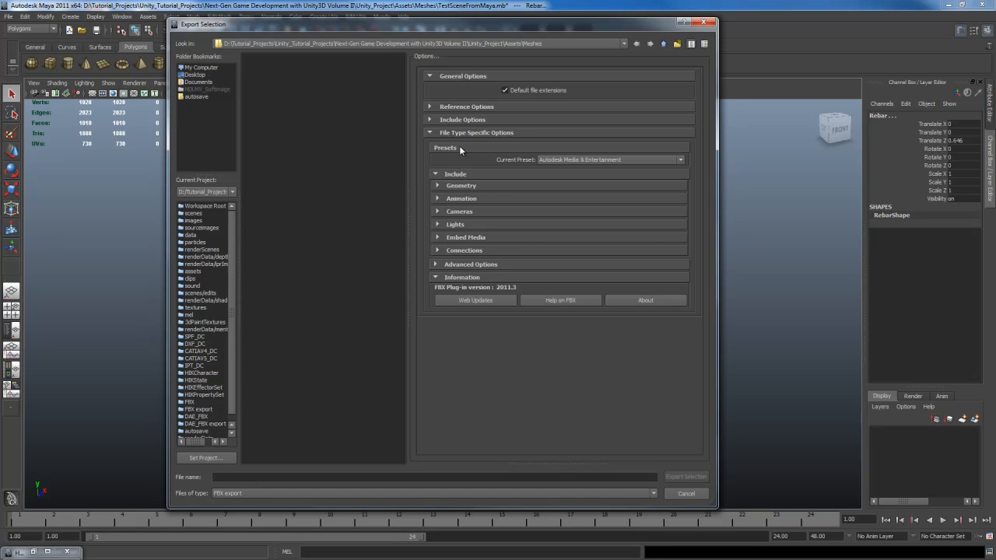
pyautogui.click(464, 186)
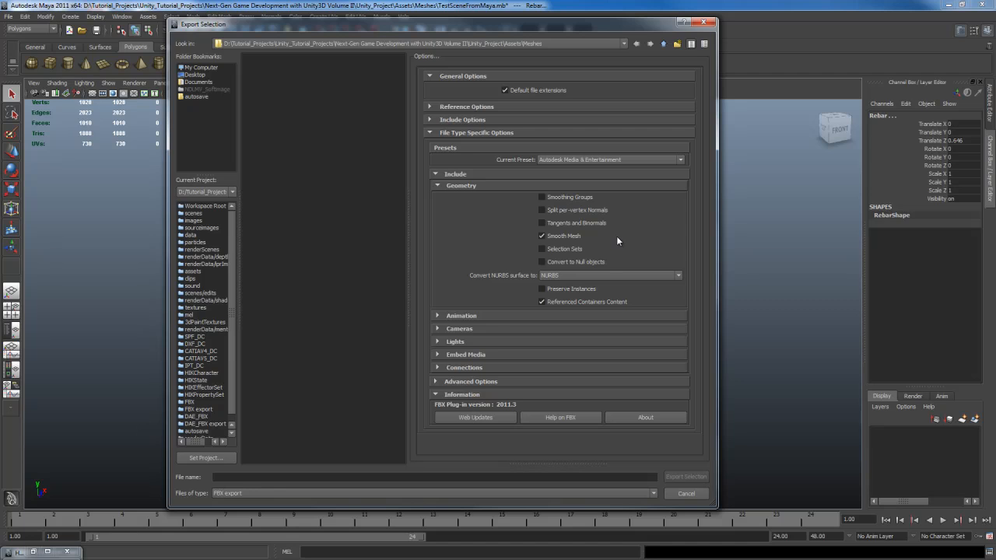
pyautogui.click(455, 187)
# Disable Animation in the FBX export options.
pyautogui.click(457, 199)
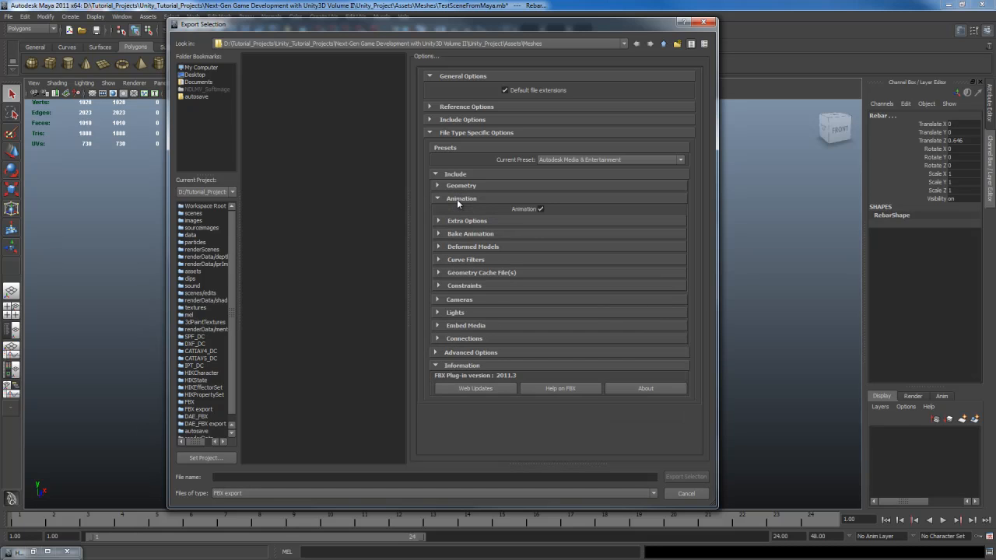
pyautogui.click(541, 208)
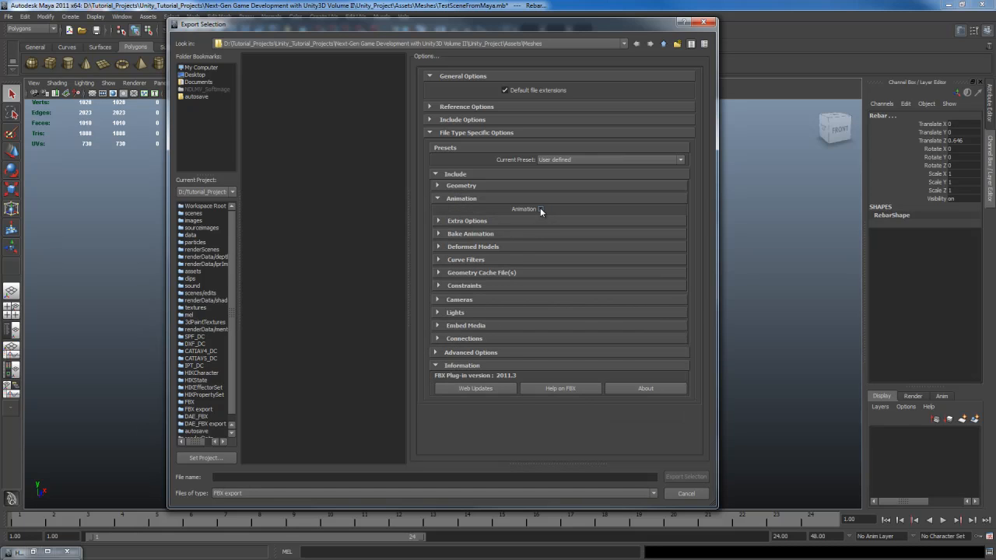
pyautogui.click(462, 198)
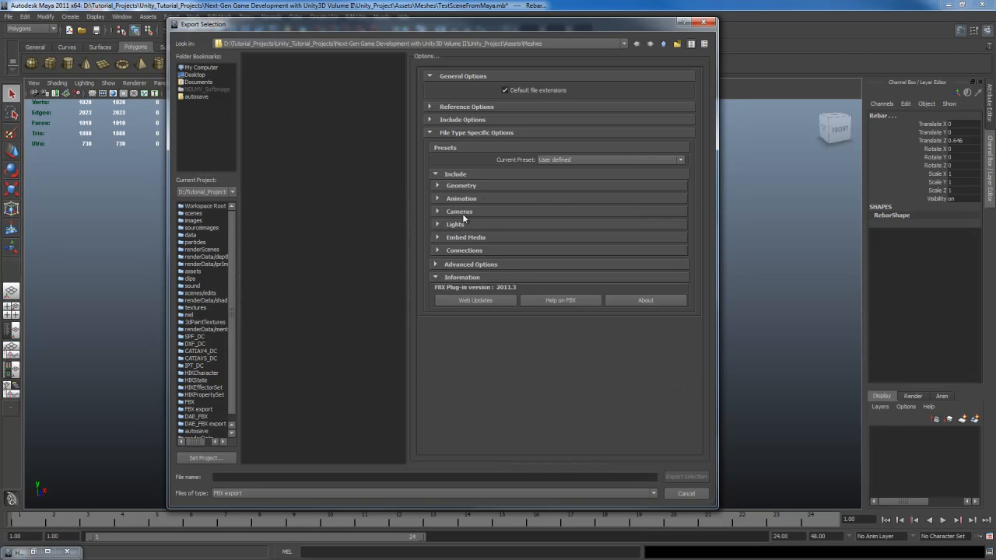
# Review the Cameras, Lights, Embed Media and Connections settings of the FBX export.
pyautogui.click(462, 212)
pyautogui.click(462, 212)
pyautogui.click(456, 224)
pyautogui.click(462, 224)
pyautogui.click(472, 238)
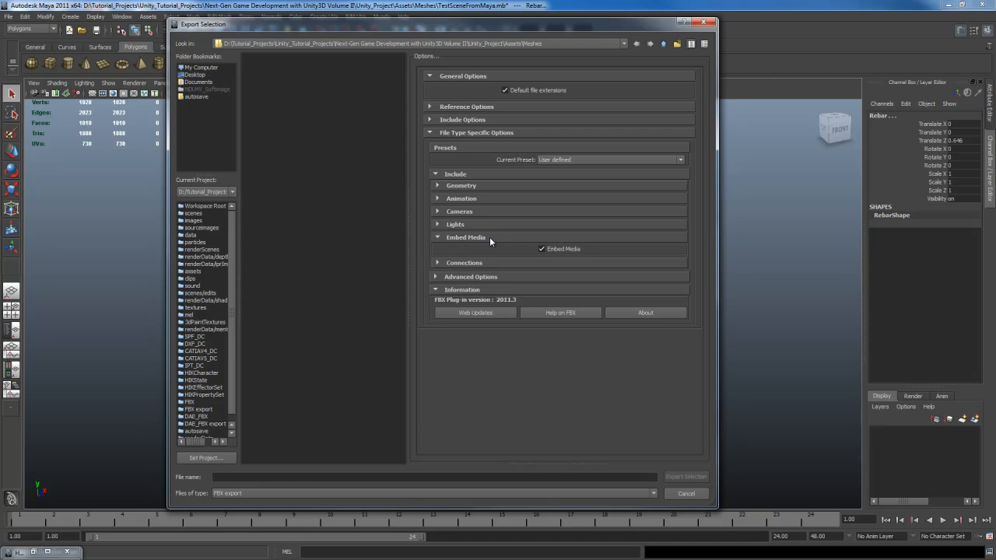
pyautogui.click(460, 237)
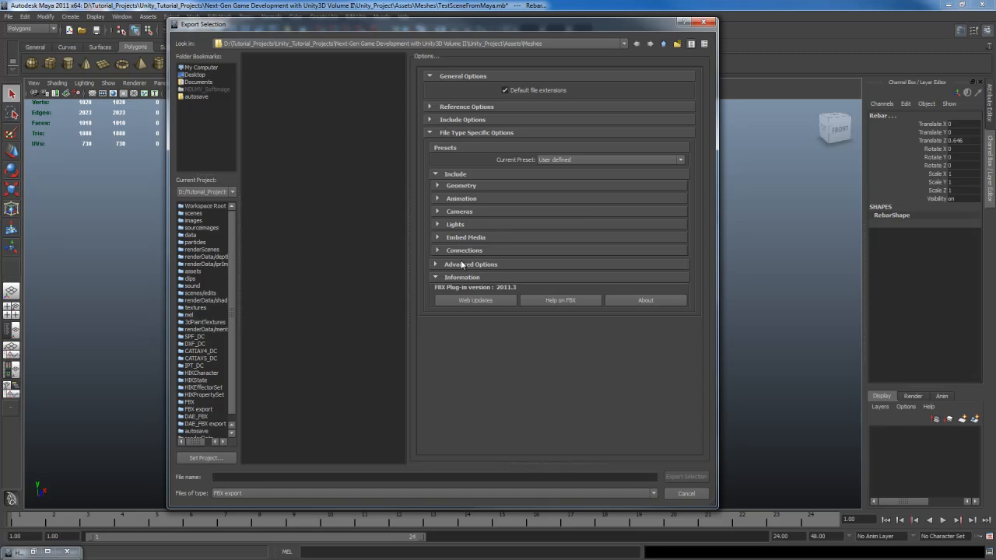
pyautogui.click(461, 250)
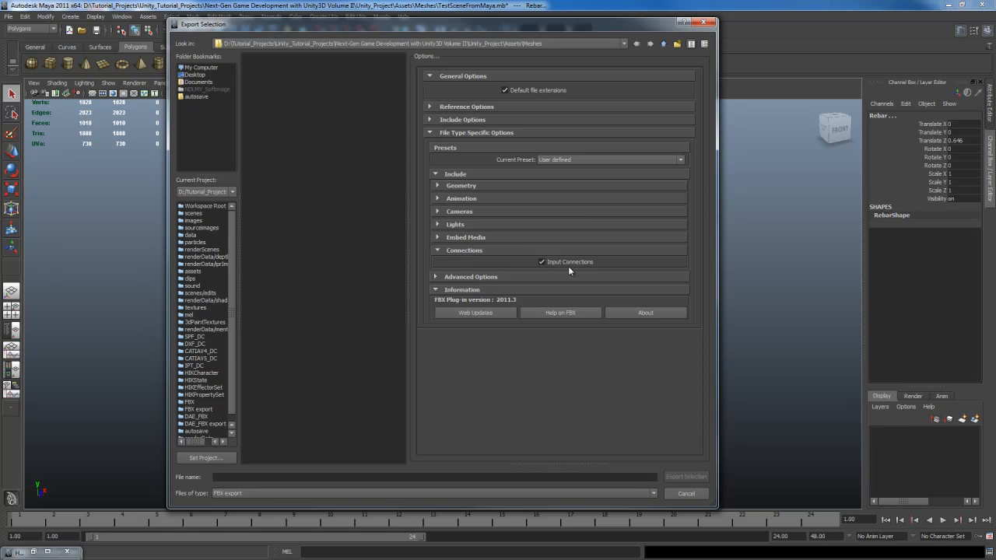
pyautogui.click(468, 250)
# Examine the advanced FBX settings for units, axis conversion, UI and file format, including the available FBX versions.
pyautogui.click(469, 264)
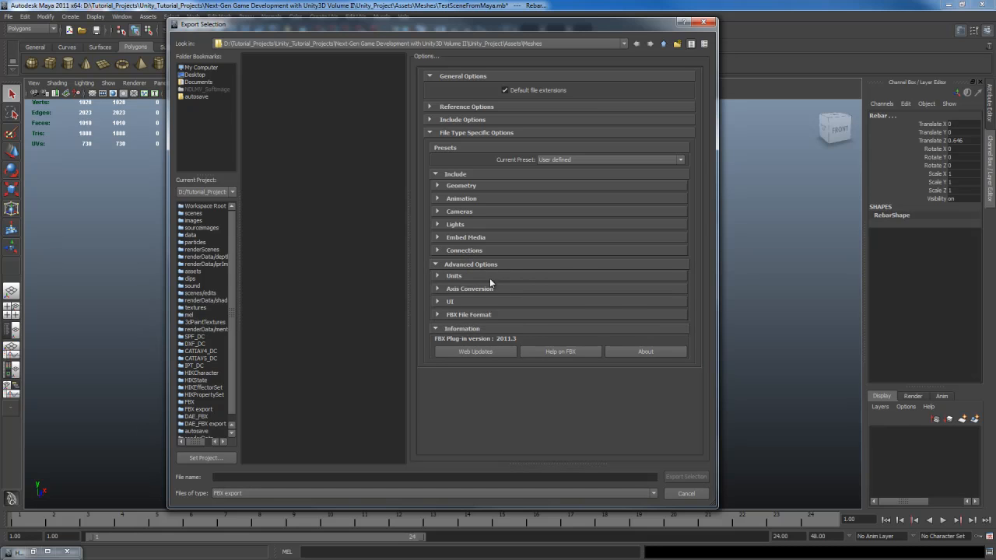
pyautogui.click(455, 277)
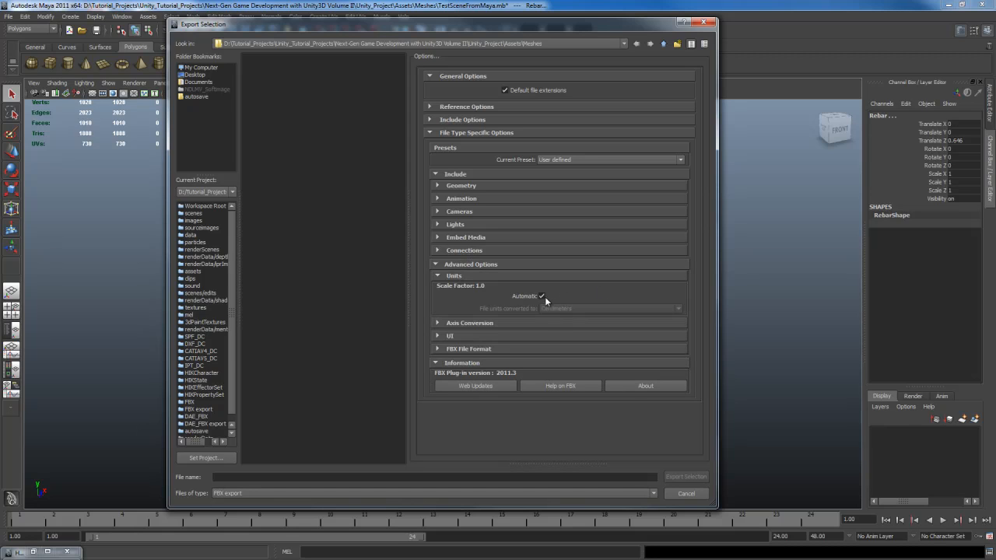
pyautogui.click(459, 275)
pyautogui.click(487, 289)
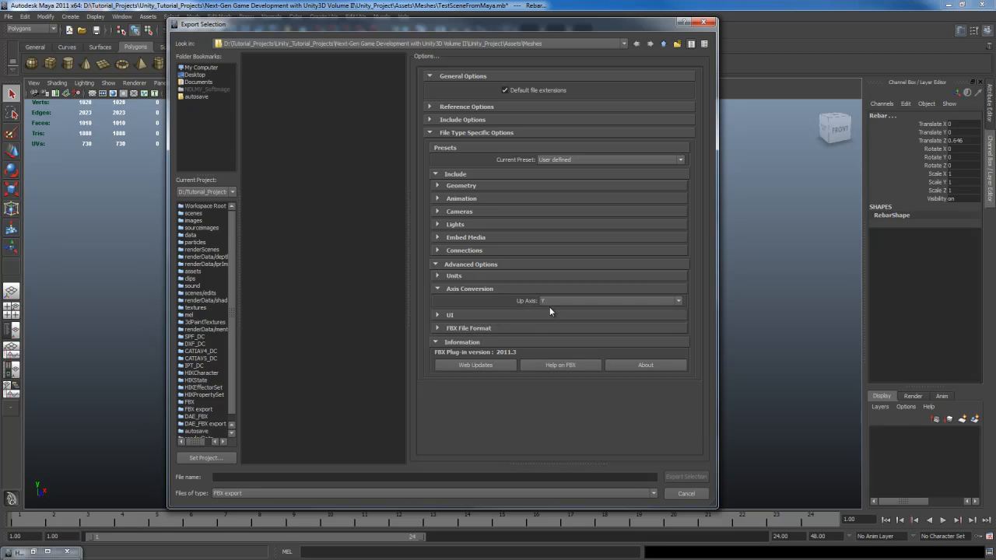
pyautogui.click(478, 301)
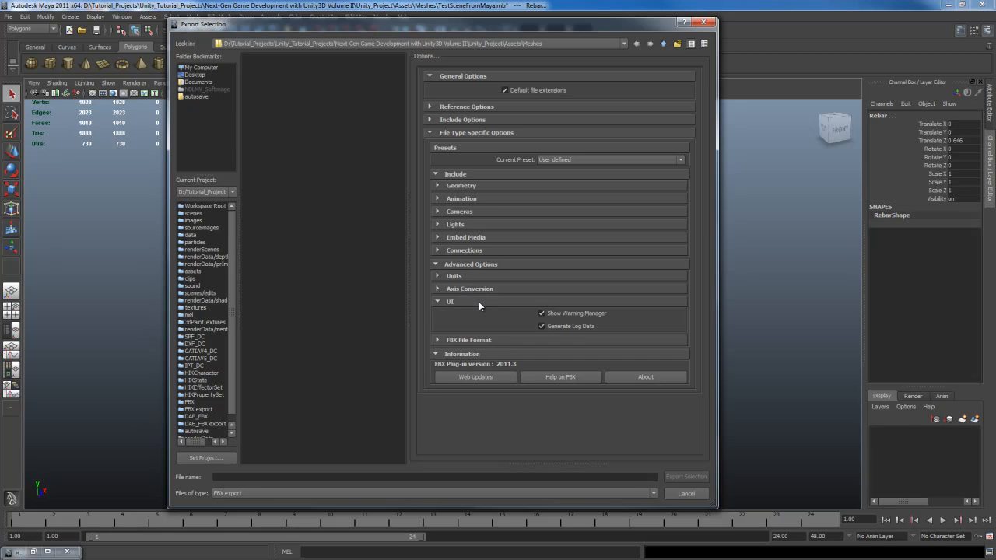
pyautogui.click(472, 302)
pyautogui.click(479, 315)
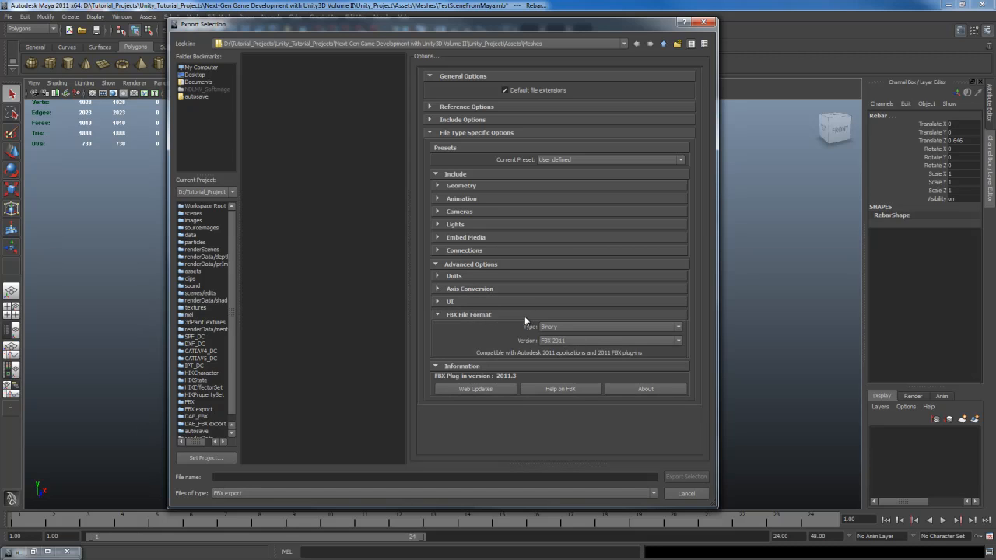
pyautogui.click(573, 341)
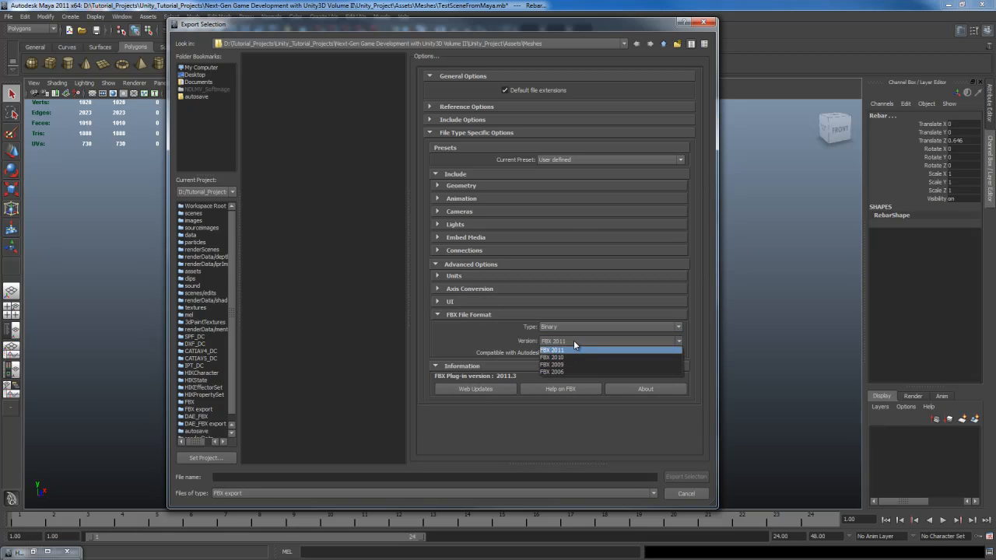
pyautogui.click(573, 340)
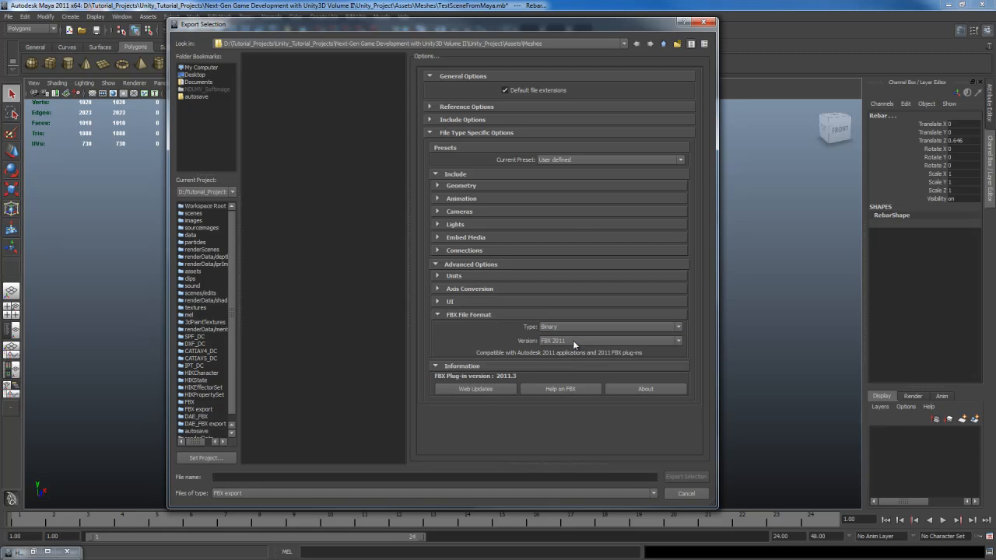
pyautogui.click(482, 315)
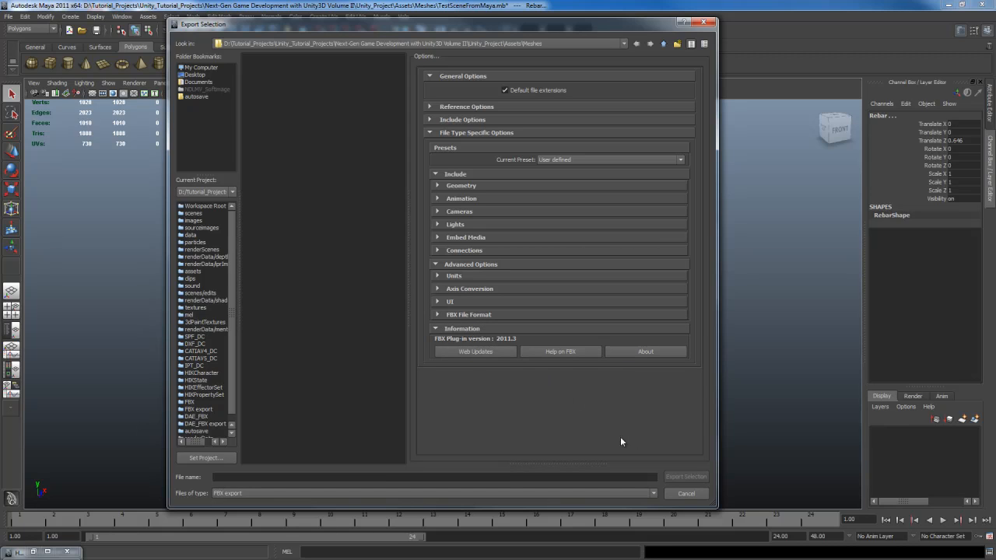
# Export the selection as an FBX file named DamagedWallMaya into the Unity project's Assets/Meshes folder.
pyautogui.click(664, 44)
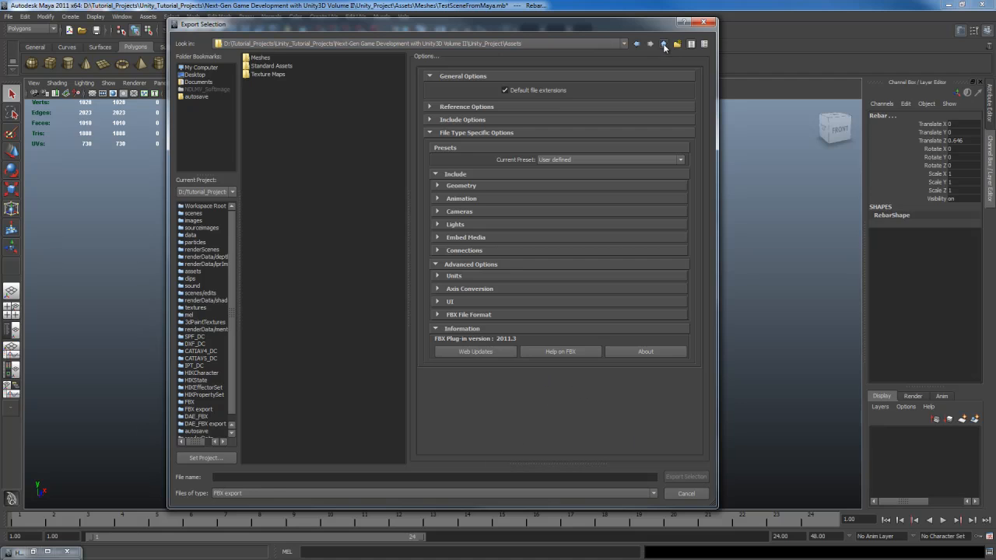
pyautogui.doubleClick(267, 58)
pyautogui.click(385, 476)
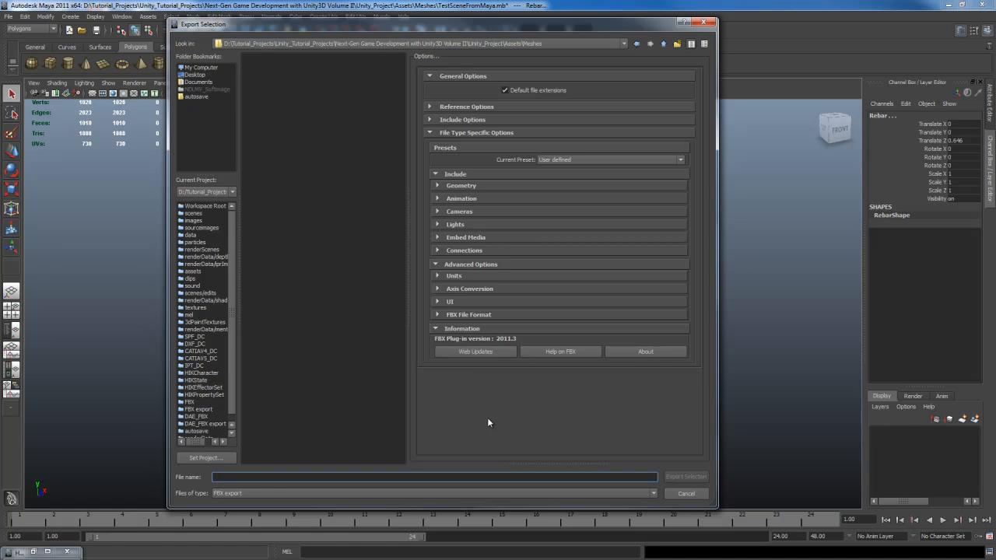
pyautogui.write('DamagedW')
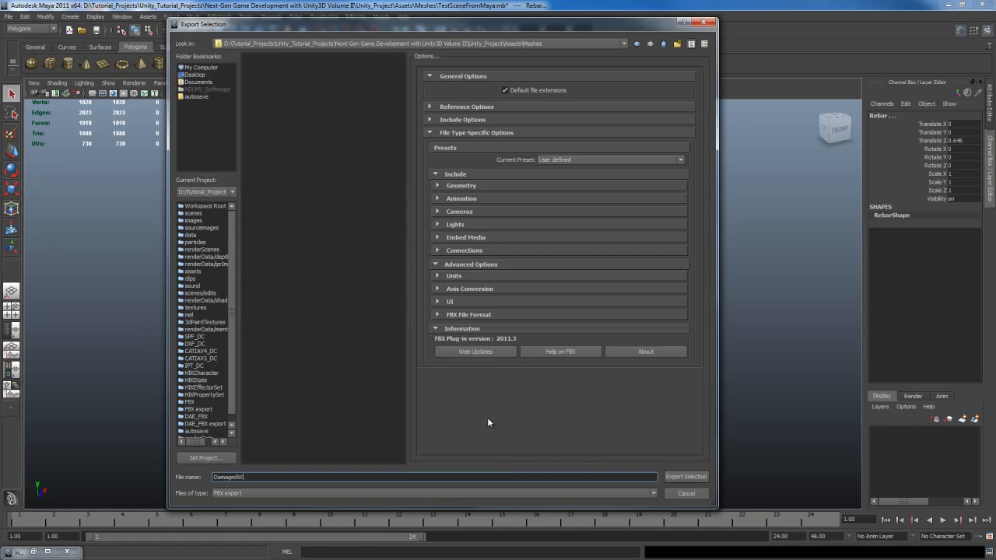
pyautogui.write('allMaya')
pyautogui.click(687, 477)
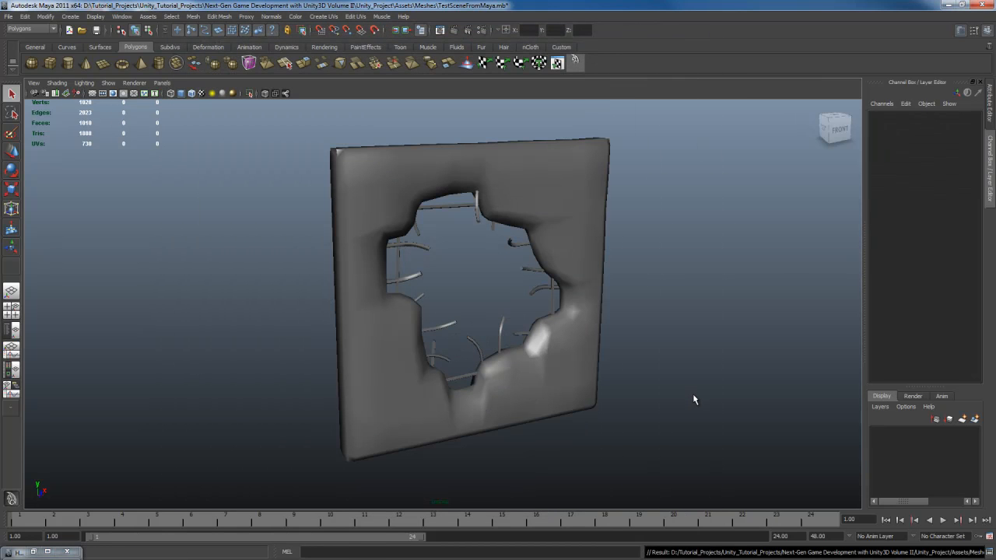
# Switch to Unity and inspect the objects inside the imported DamagedWallMaya asset.
pyautogui.hotkey('alt', 'Tab')
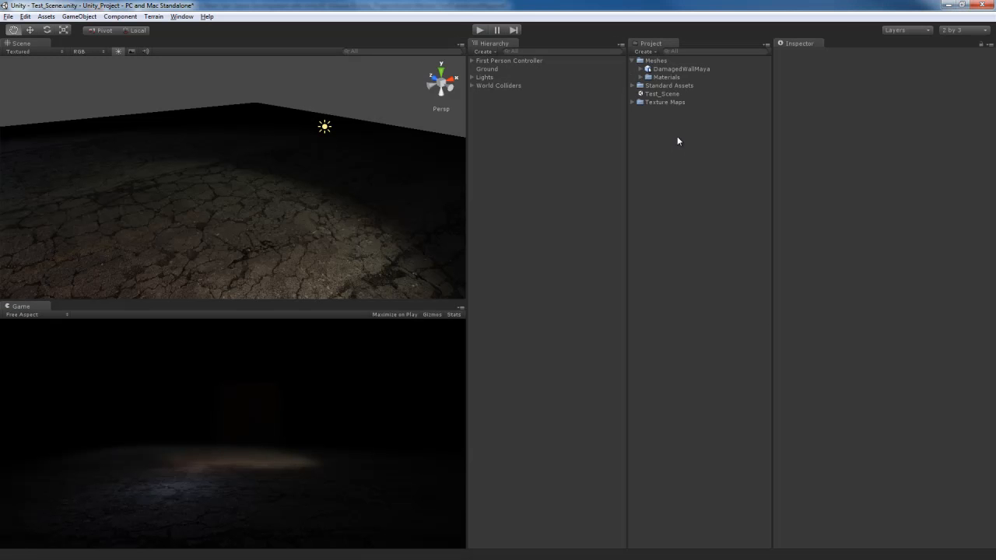
pyautogui.click(640, 77)
pyautogui.click(642, 78)
pyautogui.click(640, 69)
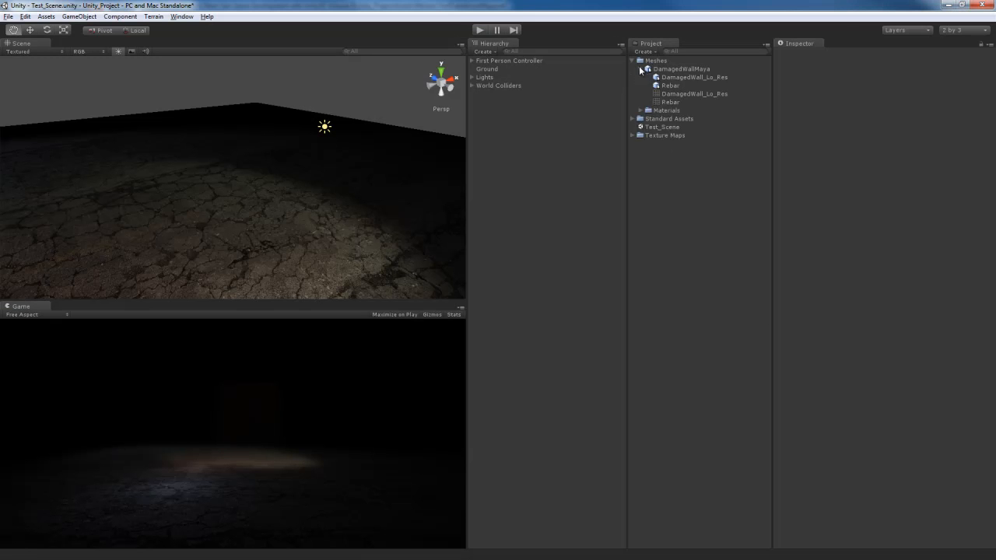
pyautogui.click(639, 69)
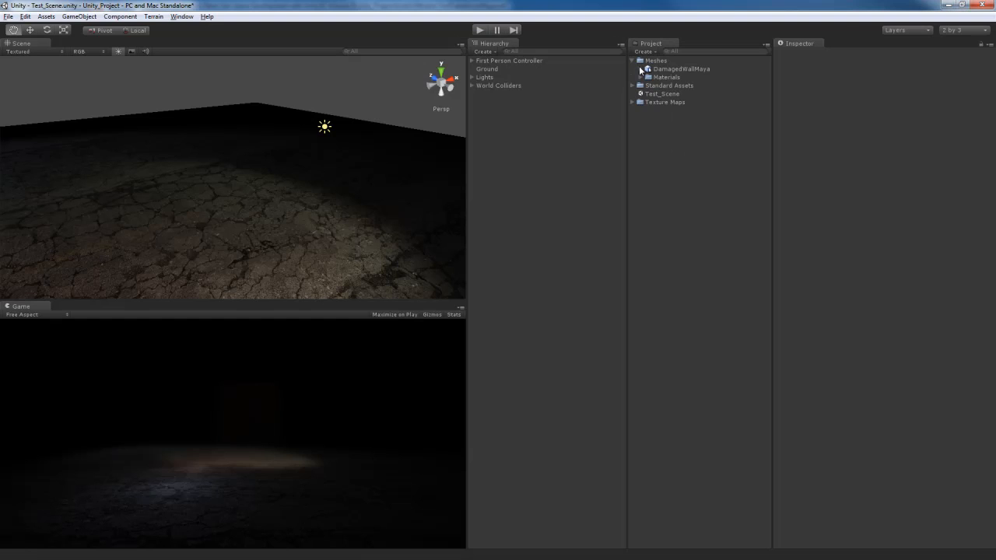
# Show the project files in Windows Explorer and open the Meshes folder inside Assets.
pyautogui.rightClick(674, 159)
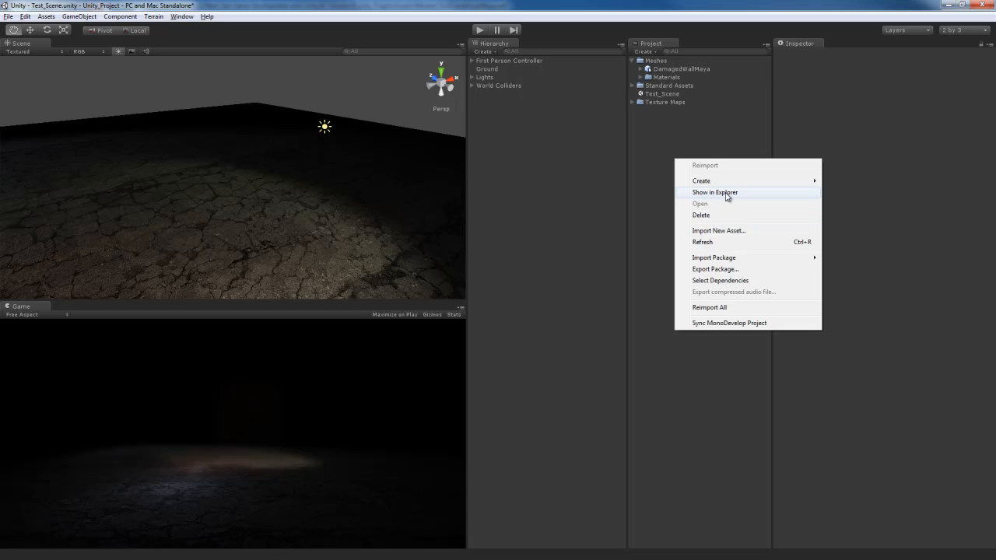
pyautogui.click(724, 193)
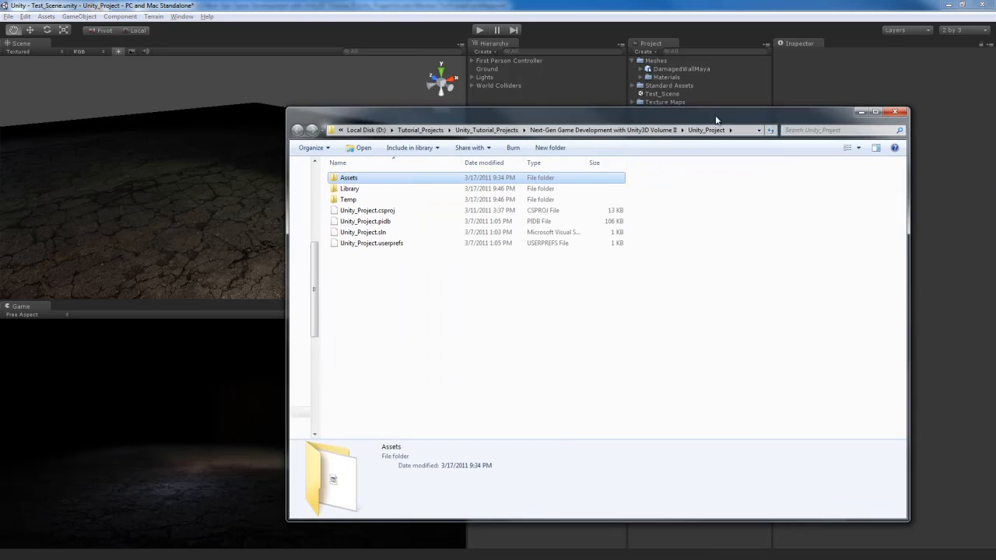
pyautogui.moveTo(715, 118); pyautogui.dragTo(715, 91)
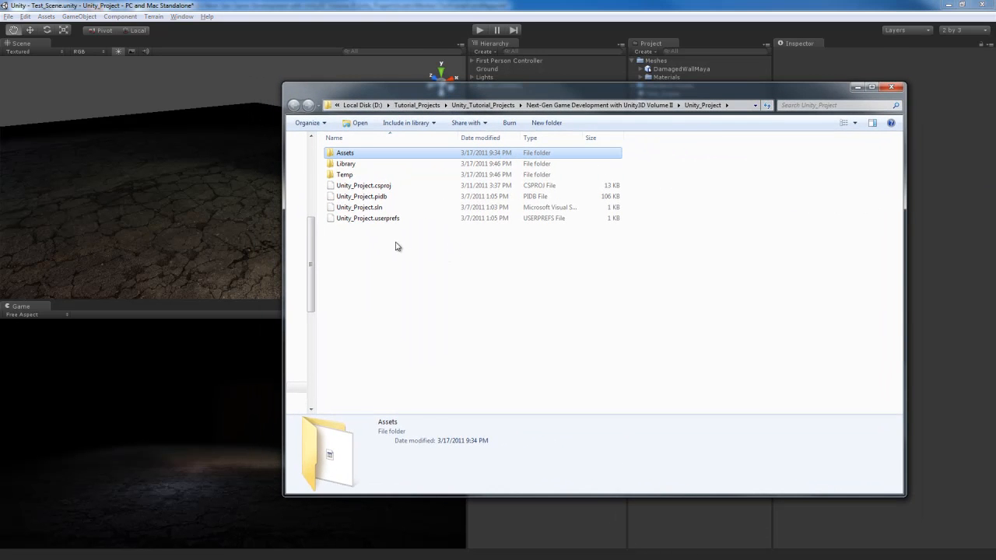
pyautogui.doubleClick(349, 154)
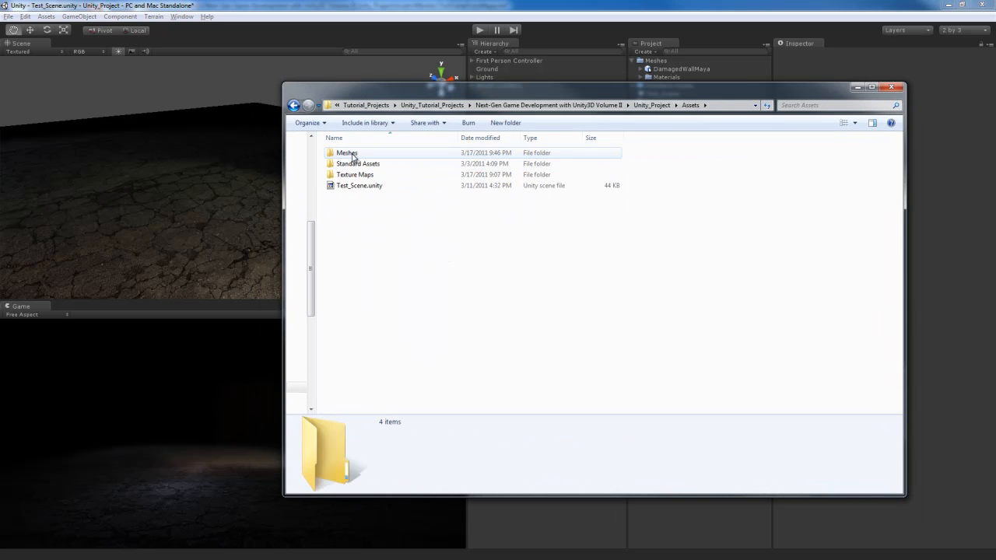
pyautogui.doubleClick(348, 154)
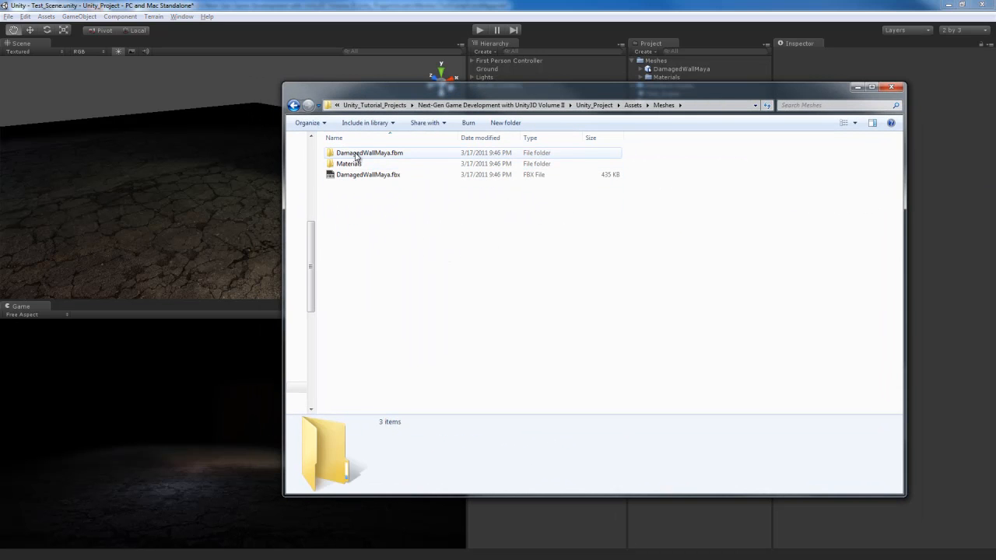
pyautogui.moveTo(555, 90); pyautogui.dragTo(596, 122)
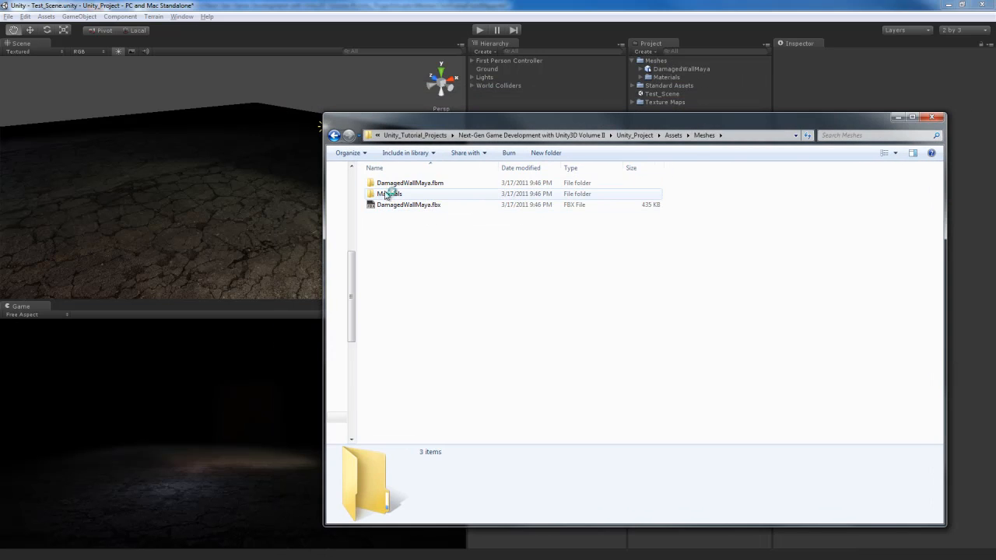
# Check the contents of the DamagedWallMaya.fbm folder and go back to the Meshes folder.
pyautogui.moveTo(429, 206); pyautogui.dragTo(698, 70)
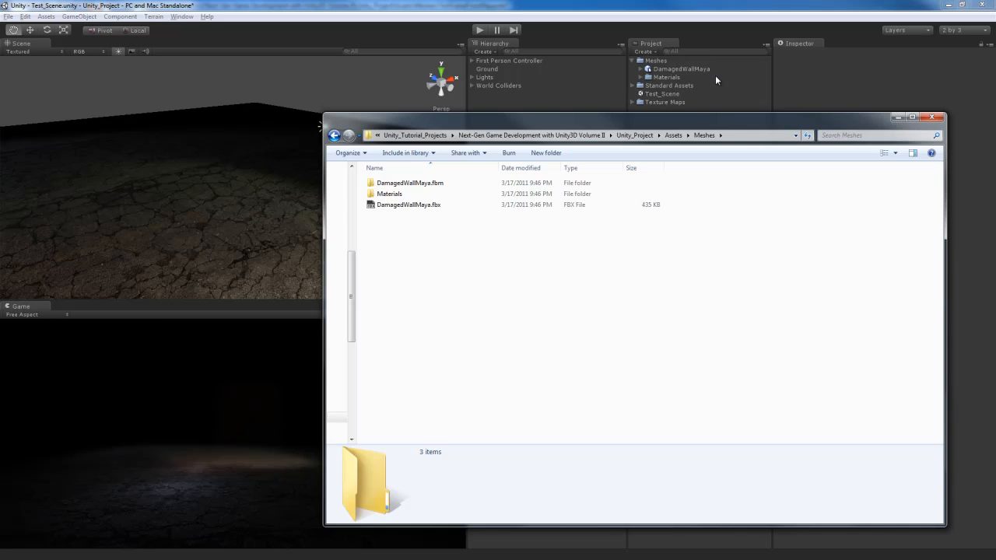
pyautogui.click(426, 188)
pyautogui.doubleClick(426, 185)
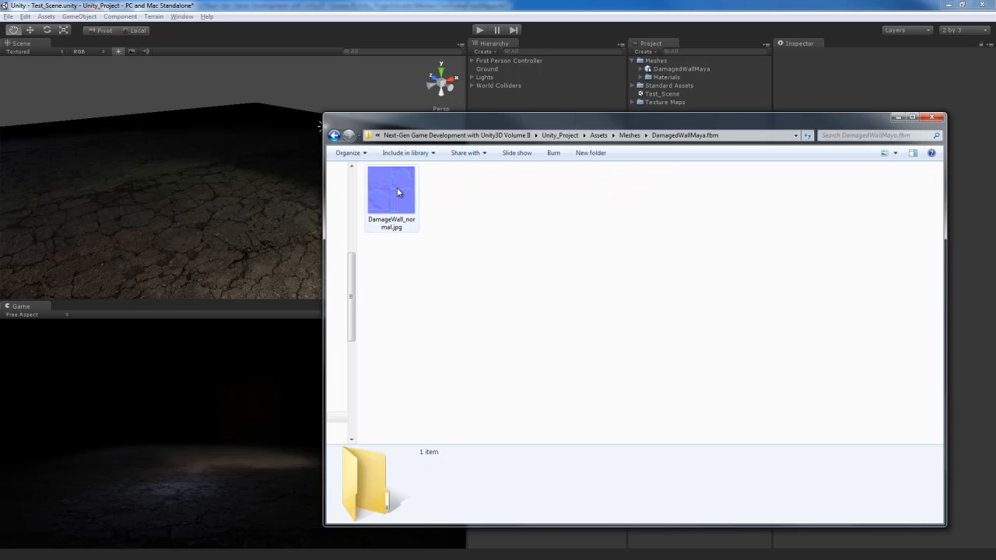
pyautogui.click(630, 136)
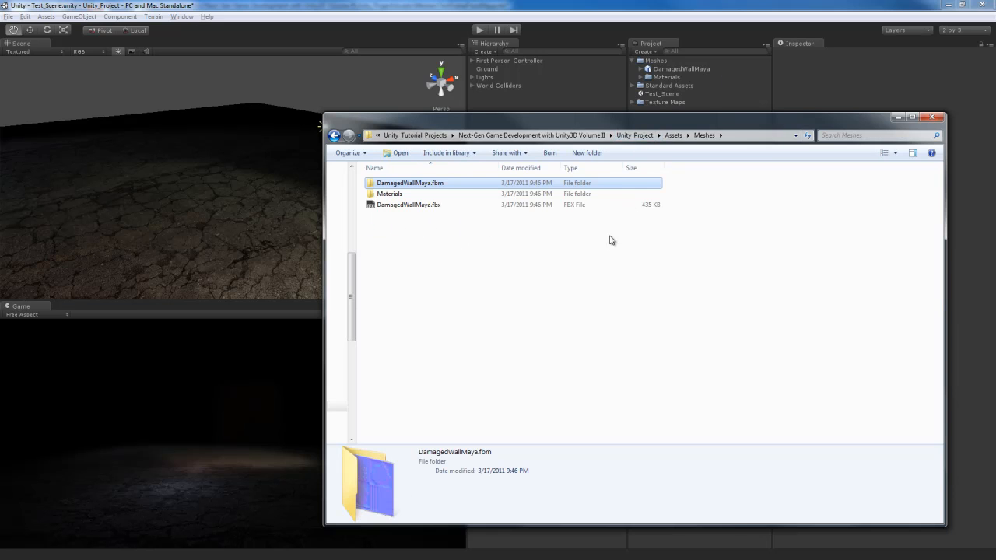
# Return to Unity and inspect the DamagedWallMaya.fbm and Materials folders in the project assets.
pyautogui.click(705, 97)
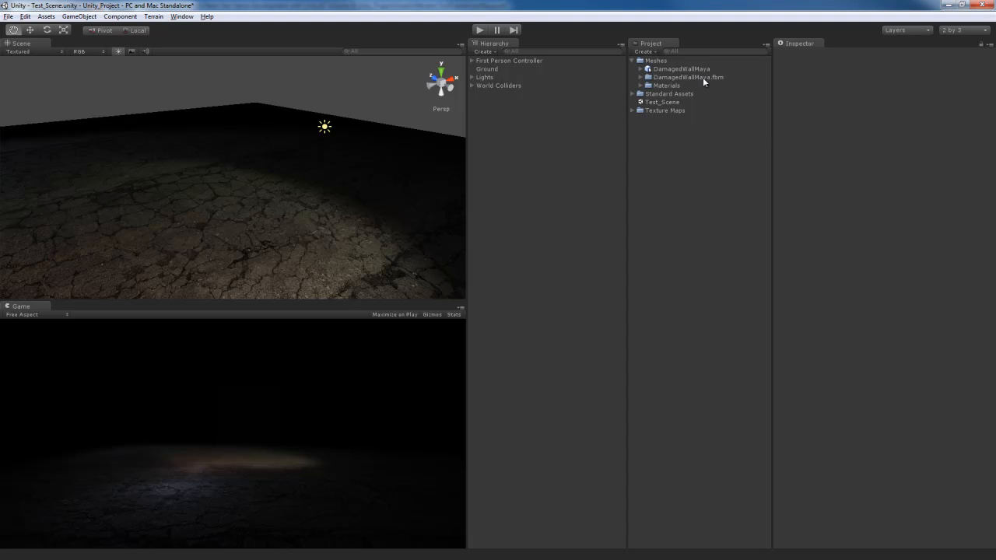
pyautogui.click(641, 77)
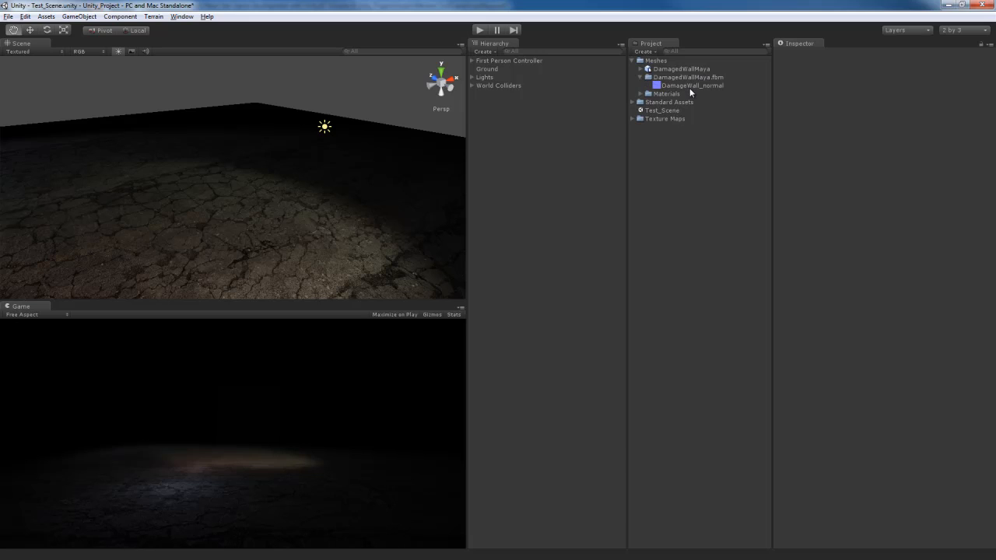
pyautogui.click(640, 77)
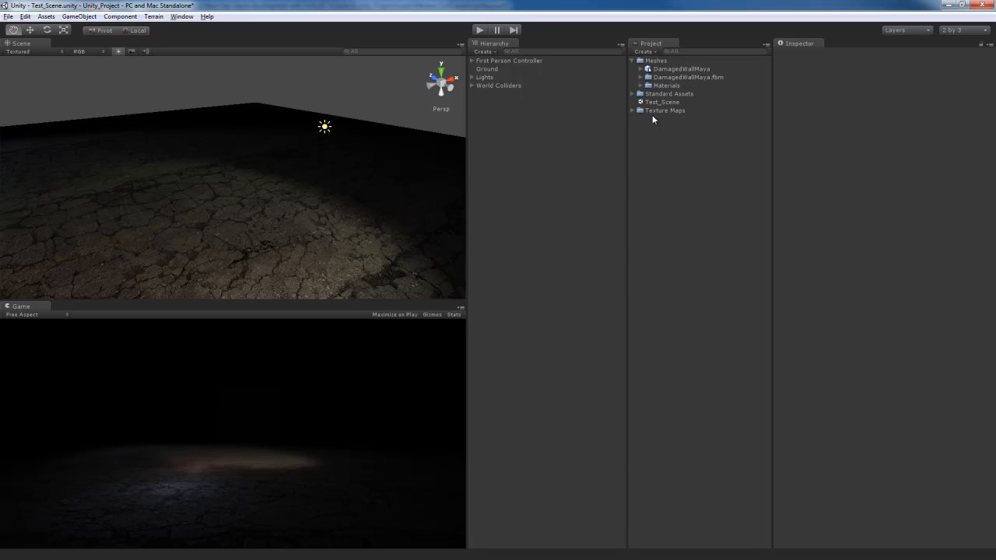
pyautogui.click(641, 86)
pyautogui.click(641, 86)
pyautogui.click(642, 86)
pyautogui.click(641, 85)
# Place the DamagedWallMaya model on the ground in the scene.
pyautogui.click(677, 70)
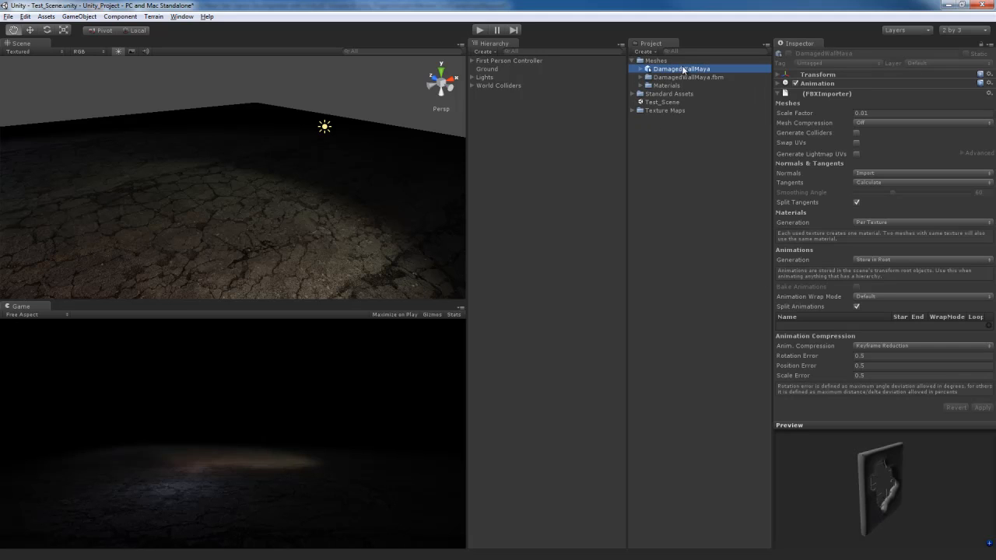
pyautogui.moveTo(683, 70); pyautogui.dragTo(230, 244)
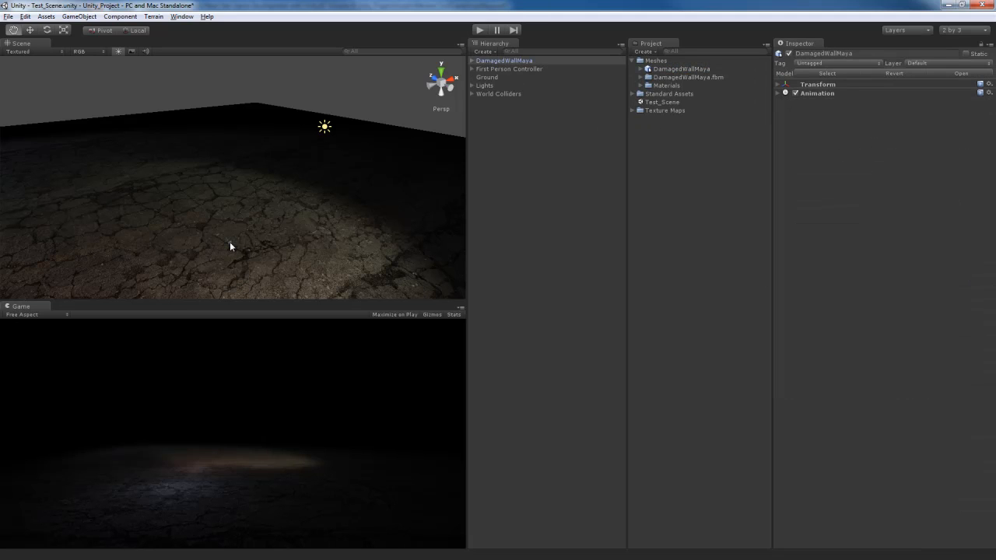
pyautogui.scroll(-1, 308, 245)
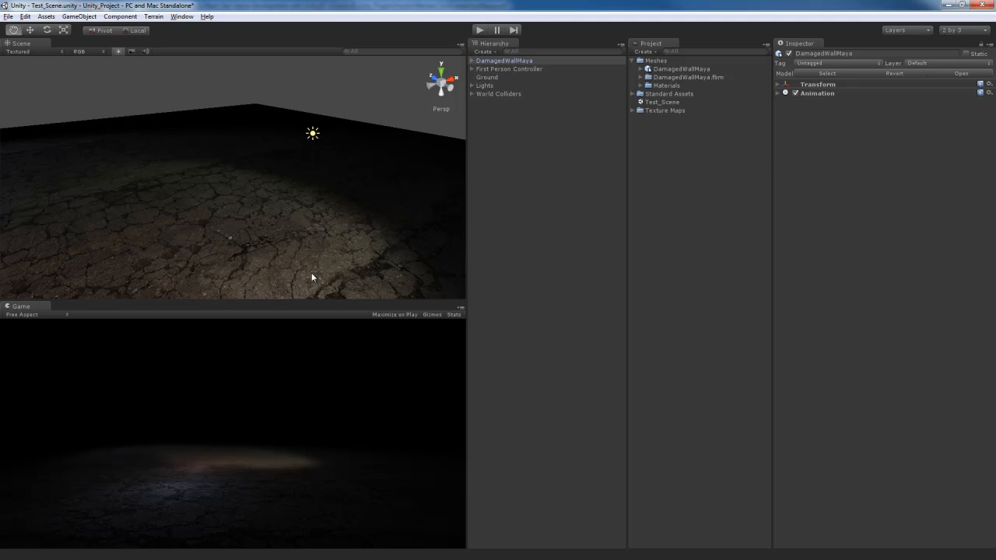
pyautogui.moveTo(311, 273); pyautogui.dragTo(311, 228, button='middle')
# Set the DamagedWallMaya asset's import scale factor to 1 and apply it.
pyautogui.click(683, 68)
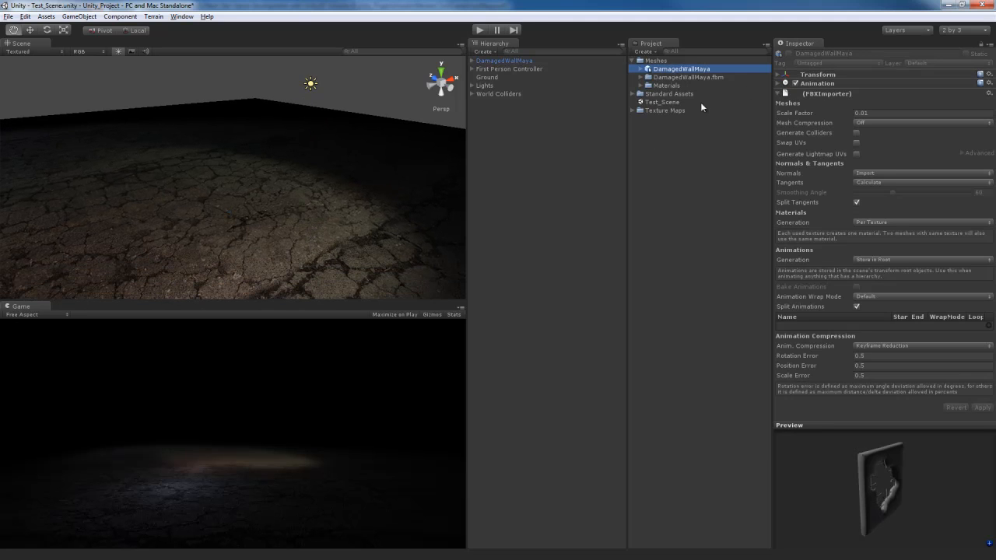
pyautogui.moveTo(887, 114); pyautogui.dragTo(845, 117)
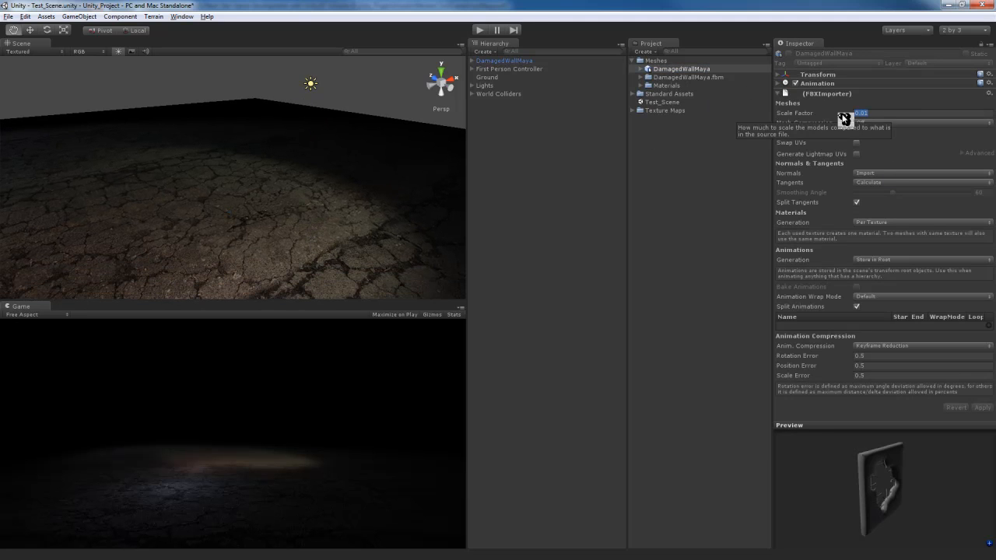
pyautogui.write('1')
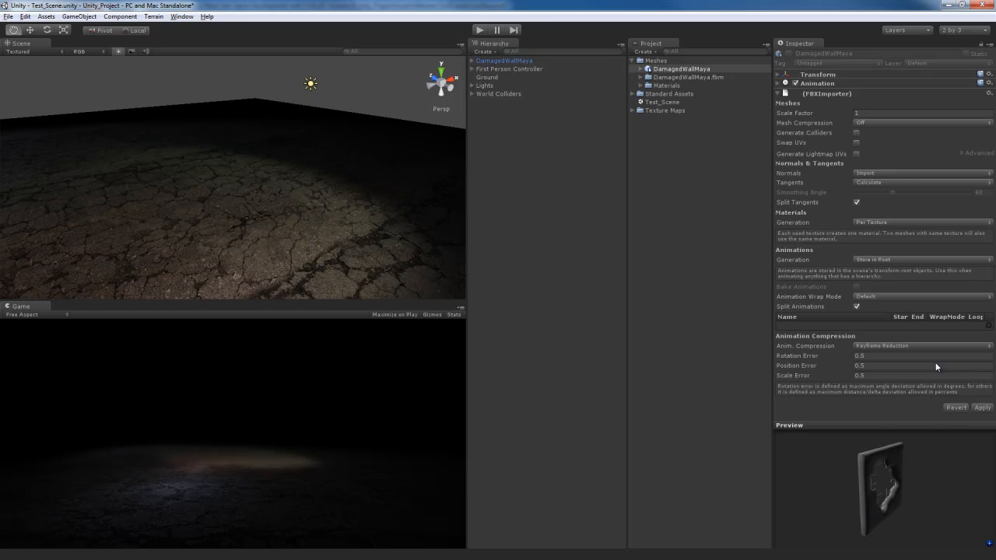
pyautogui.click(982, 409)
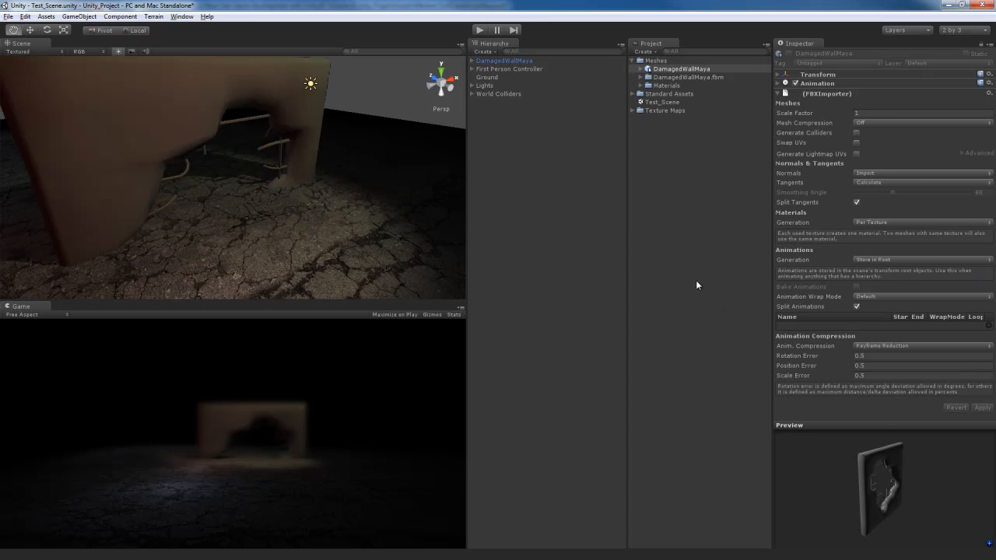
# Scale the damaged wall down uniformly in the scene and raise it so it stands on the ground.
pyautogui.moveTo(276, 181); pyautogui.dragTo(286, 194)
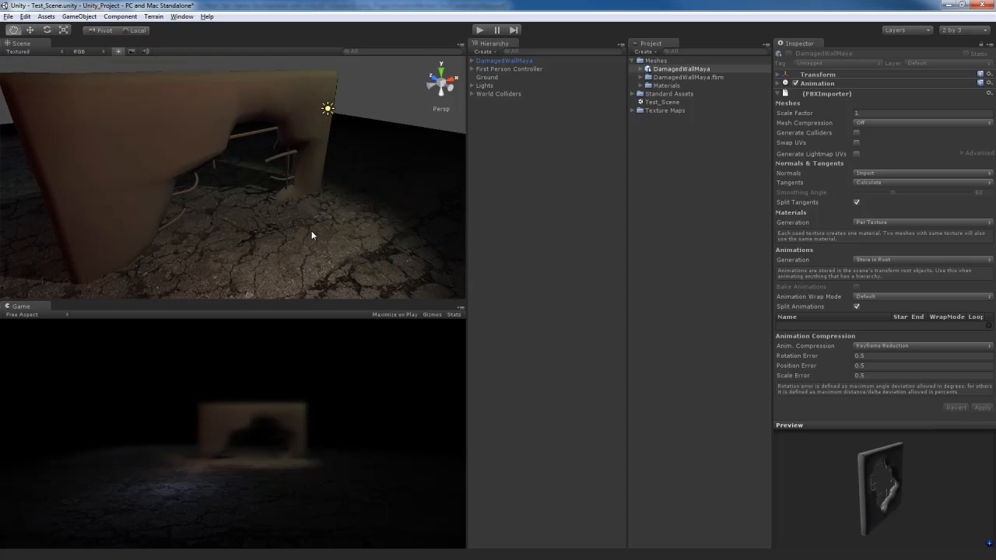
pyautogui.keyDown('alt'); pyautogui.moveTo(314, 231); pyautogui.dragTo(275, 133); pyautogui.keyUp('alt')
pyautogui.click(316, 105)
pyautogui.press('r')
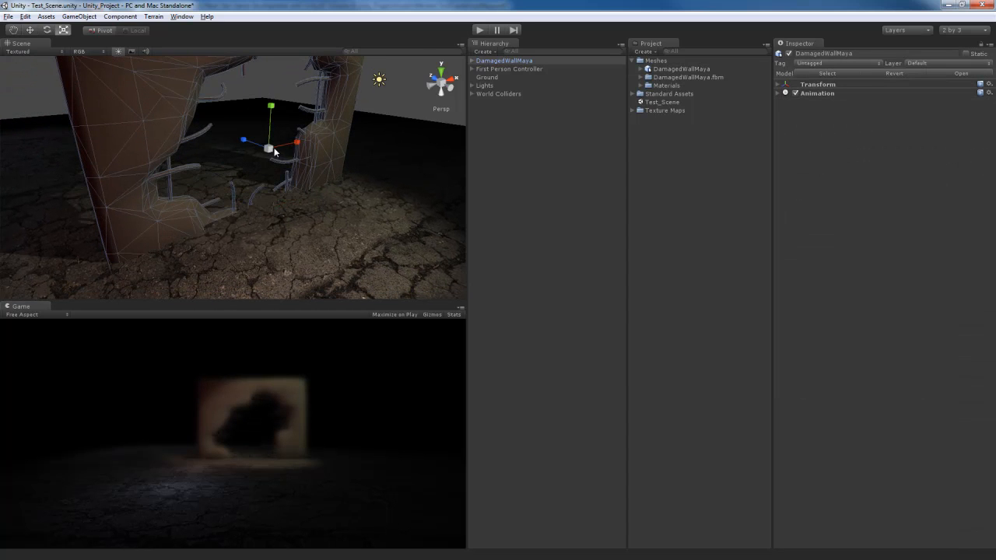
pyautogui.press('f')
pyautogui.scroll(5, 244, 168)
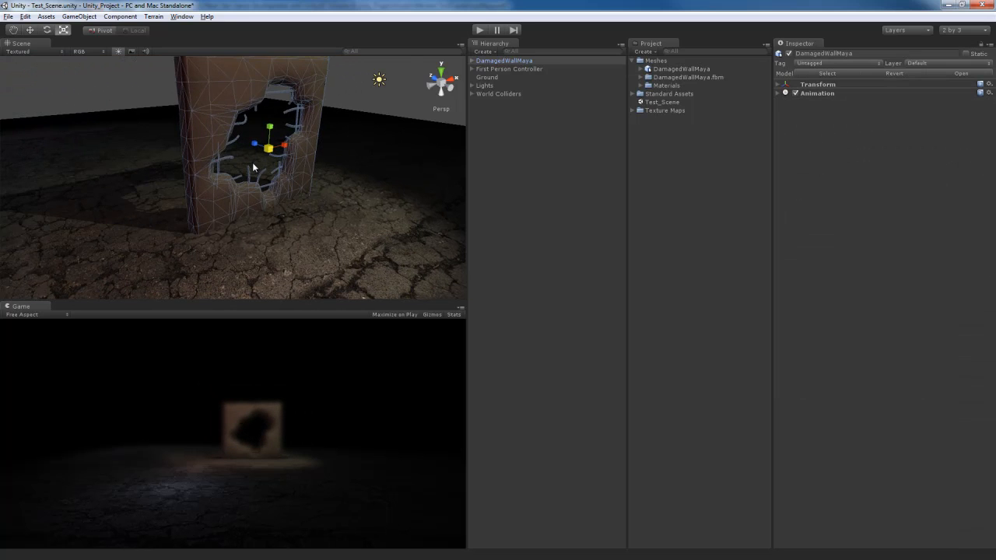
pyautogui.press('w')
pyautogui.keyDown('alt'); pyautogui.moveTo(252, 162); pyautogui.dragTo(273, 141); pyautogui.keyUp('alt')
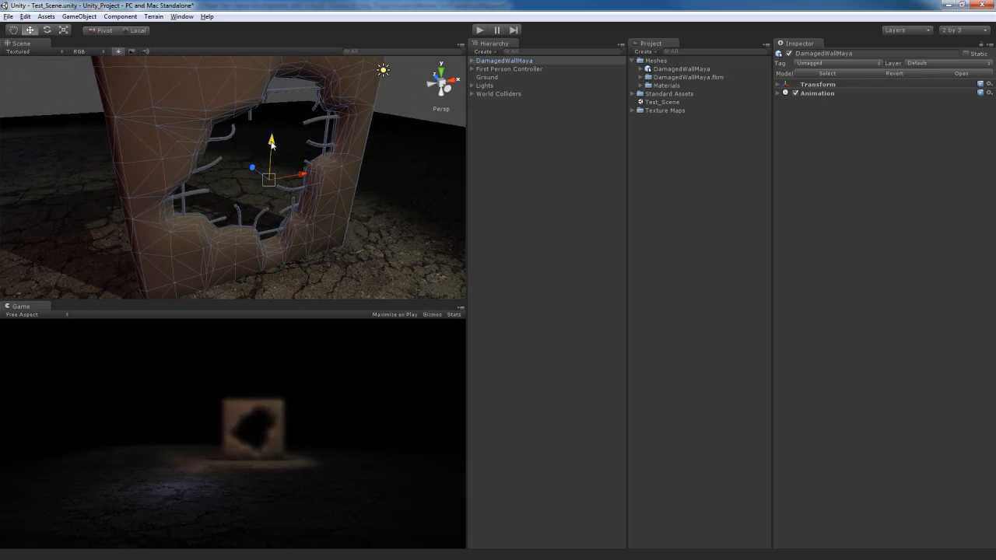
# Review the imported DamagedRebar and DamagedWall materials in the Materials folder.
pyautogui.click(643, 85)
pyautogui.click(724, 94)
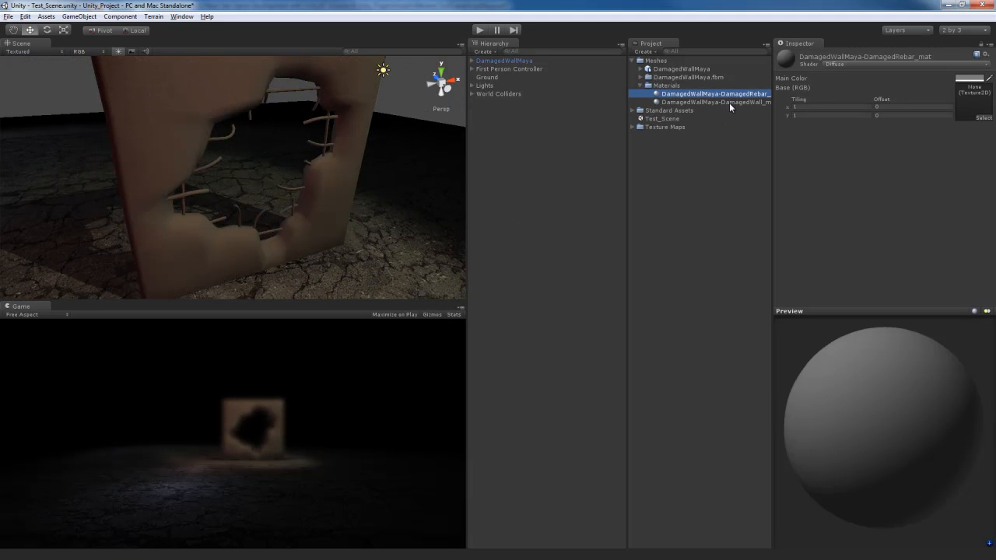
pyautogui.click(729, 101)
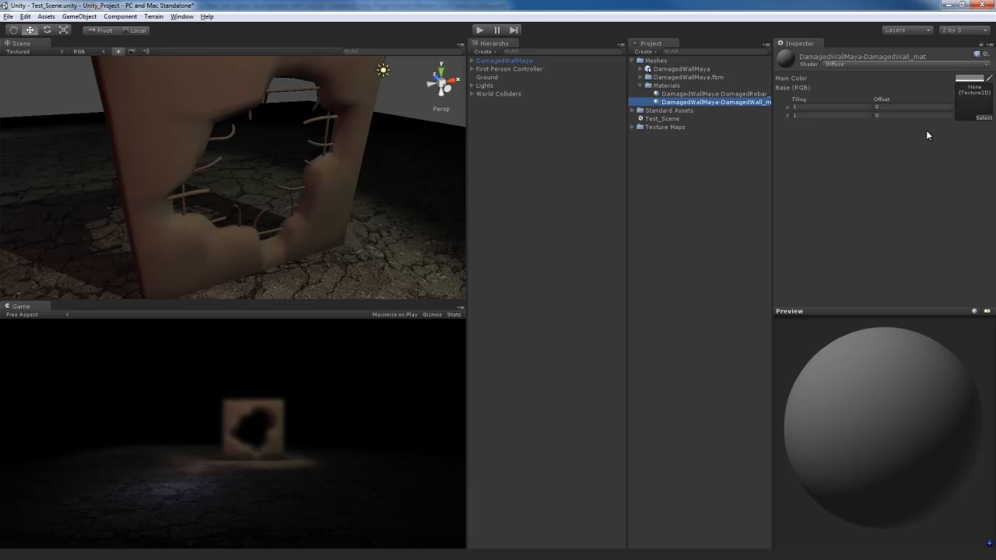
pyautogui.click(731, 95)
# Set the DamagedWall material's shader to Bumped Specular and expand the DamagedWallMaya.fbm folder to reach the normal map.
pyautogui.click(733, 103)
pyautogui.click(888, 63)
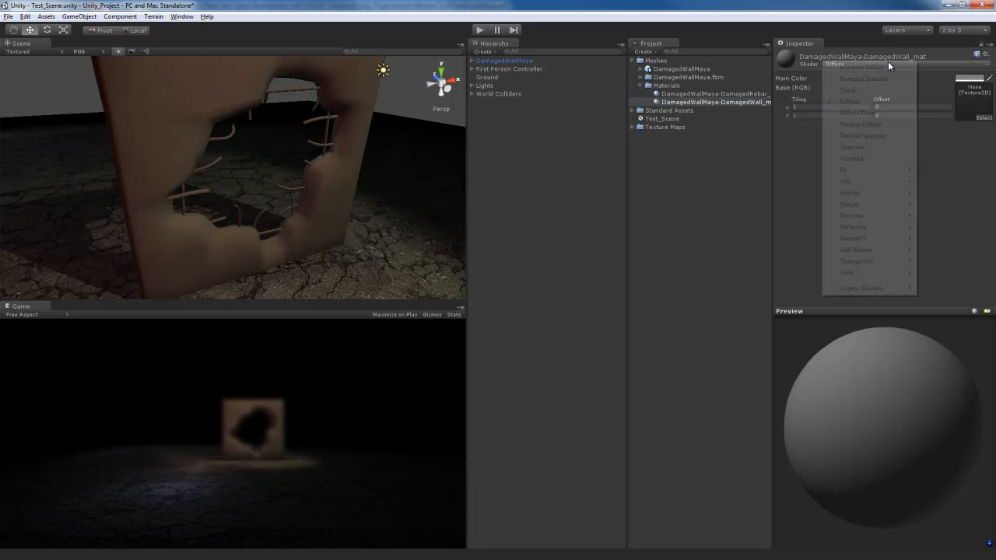
pyautogui.click(870, 78)
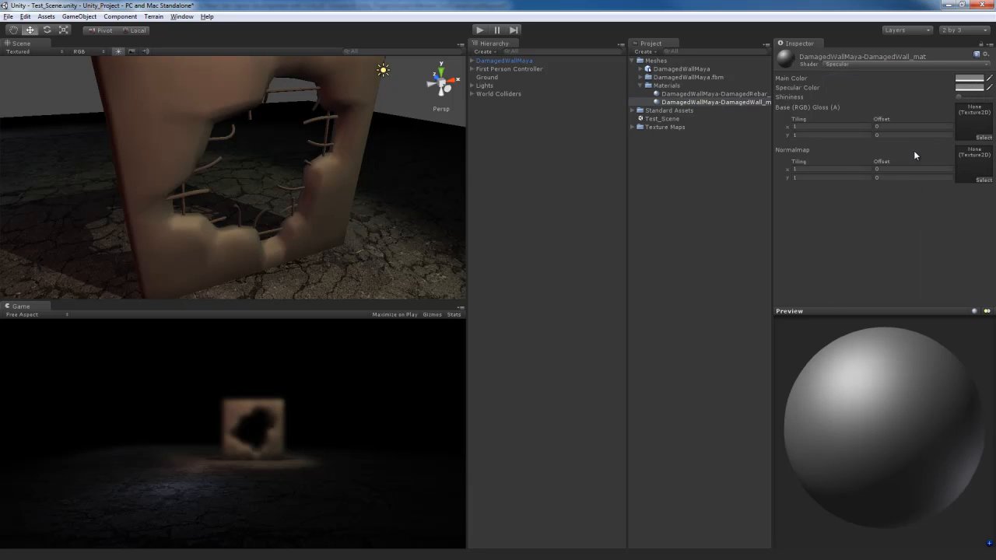
pyautogui.click(641, 77)
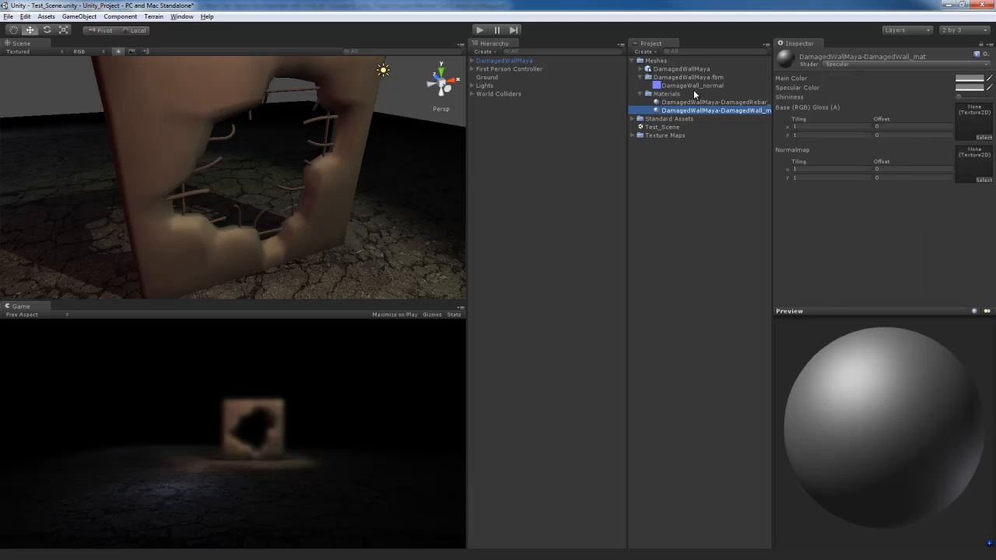
# Assign DamageWall_normal as the DamagedWall material's normal map and reimport it as a Normal map texture with Generate from greyscale off.
pyautogui.moveTo(690, 84); pyautogui.dragTo(971, 169)
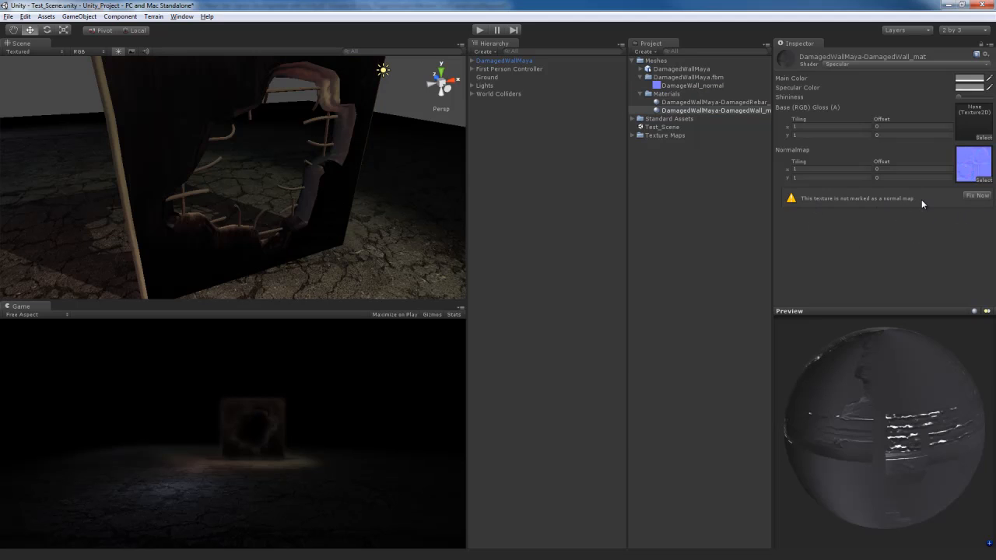
pyautogui.doubleClick(972, 160)
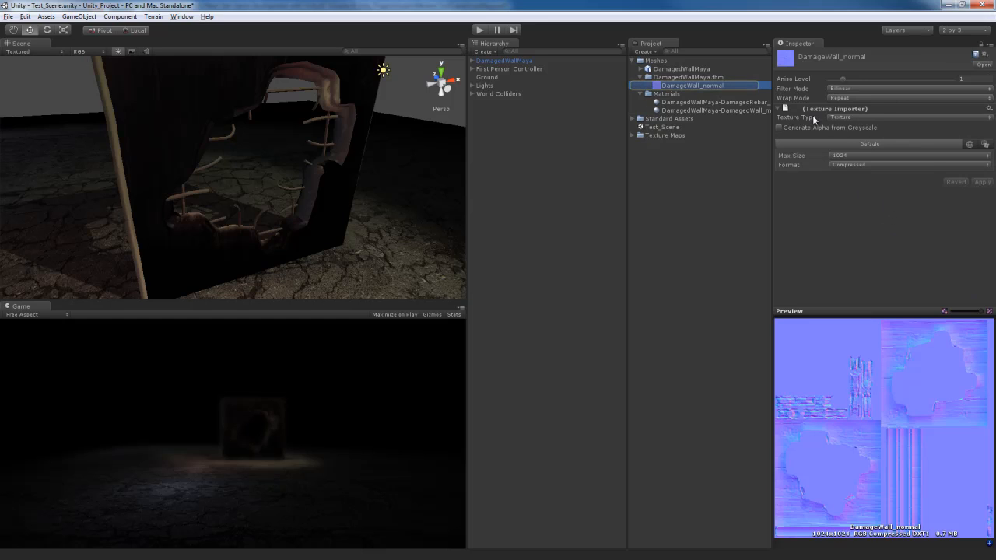
pyautogui.click(874, 116)
pyautogui.click(860, 132)
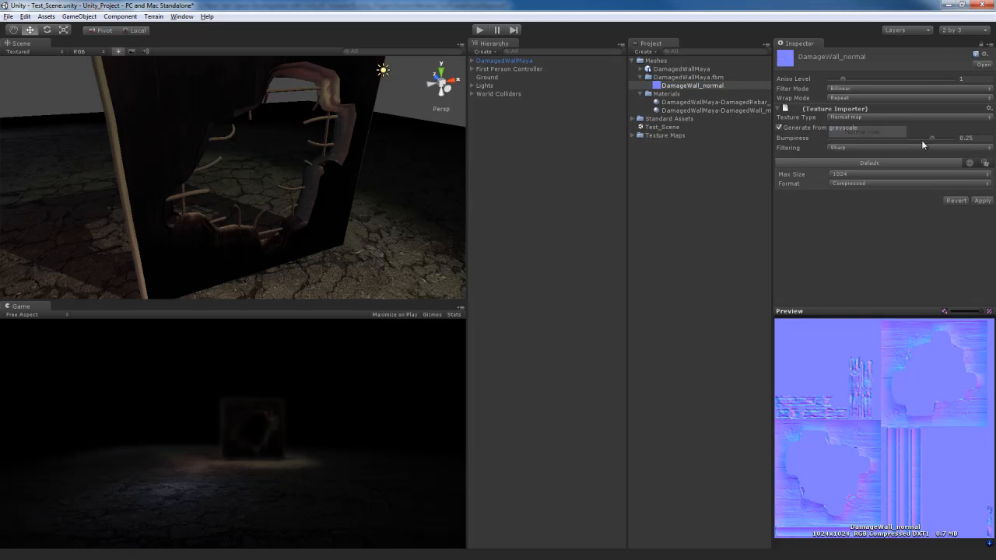
pyautogui.click(806, 128)
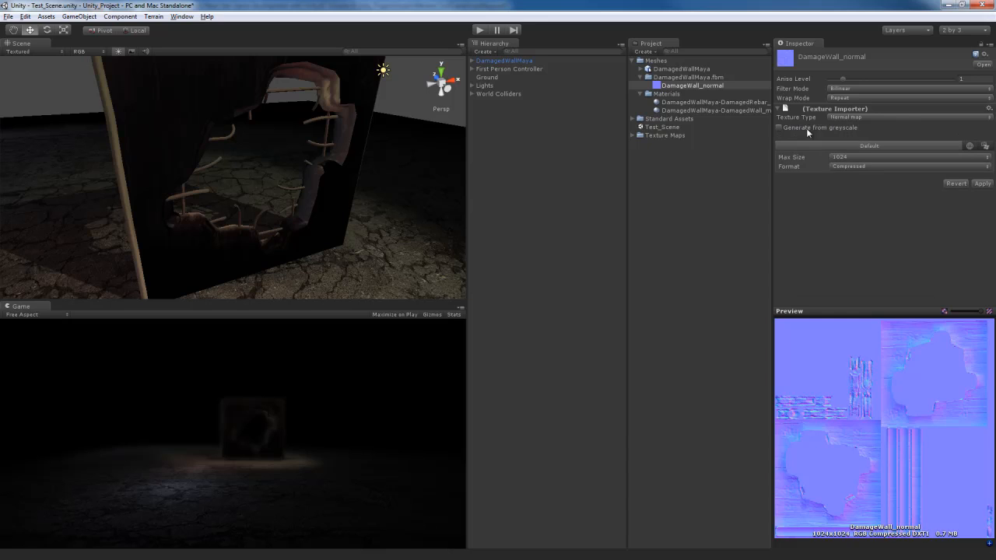
pyautogui.click(983, 185)
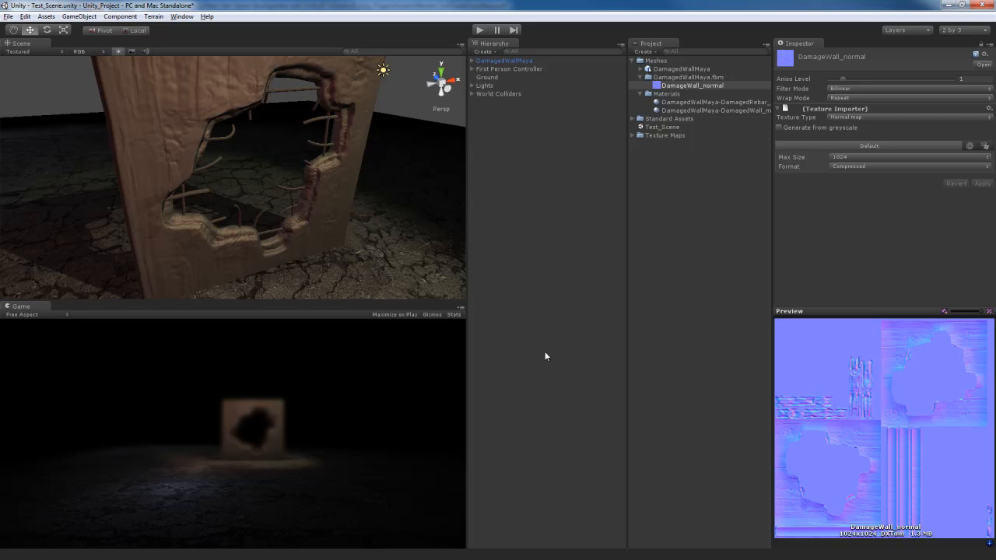
# Play-test the scene, walking up to the damaged wall and back to examine its normal-mapped surface, and stop the game.
pyautogui.hotkey('ctrl', 'p')
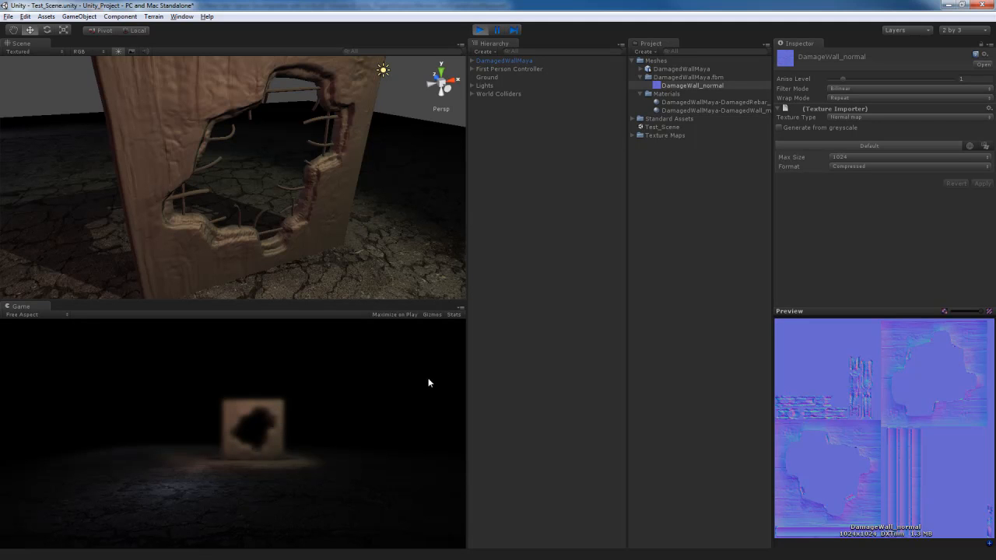
pyautogui.press('w')
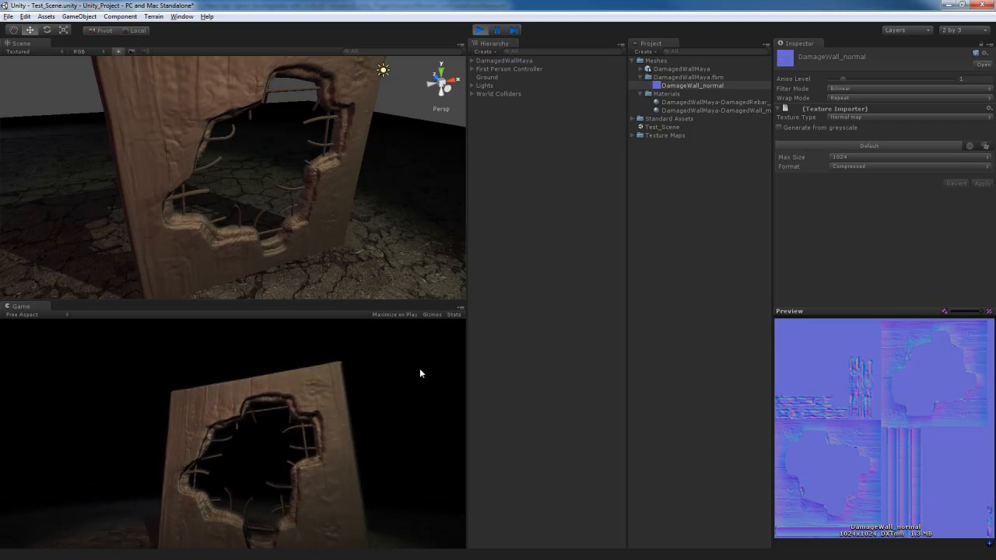
pyautogui.press('s')
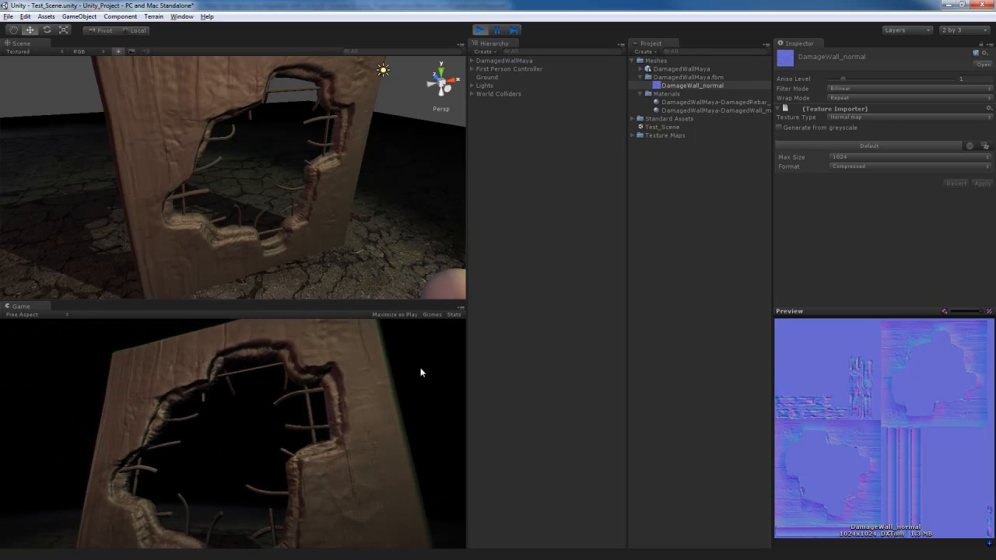
pyautogui.press('w')
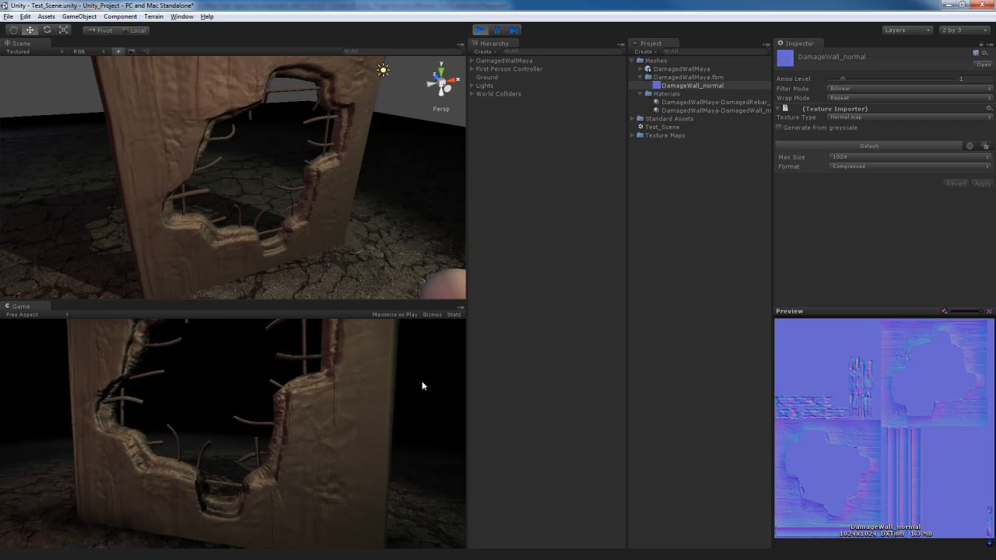
pyautogui.press('w')
pyautogui.press('s')
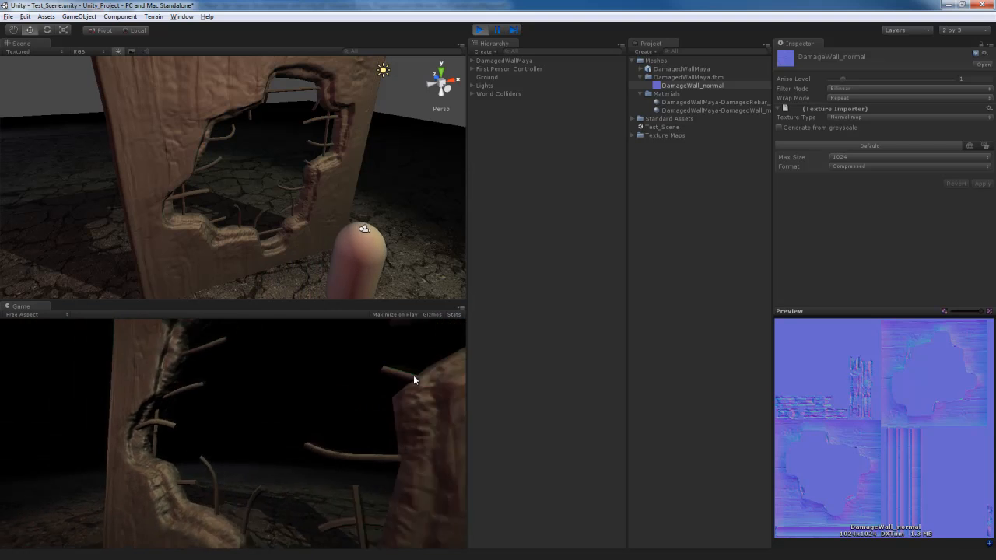
pyautogui.press('s')
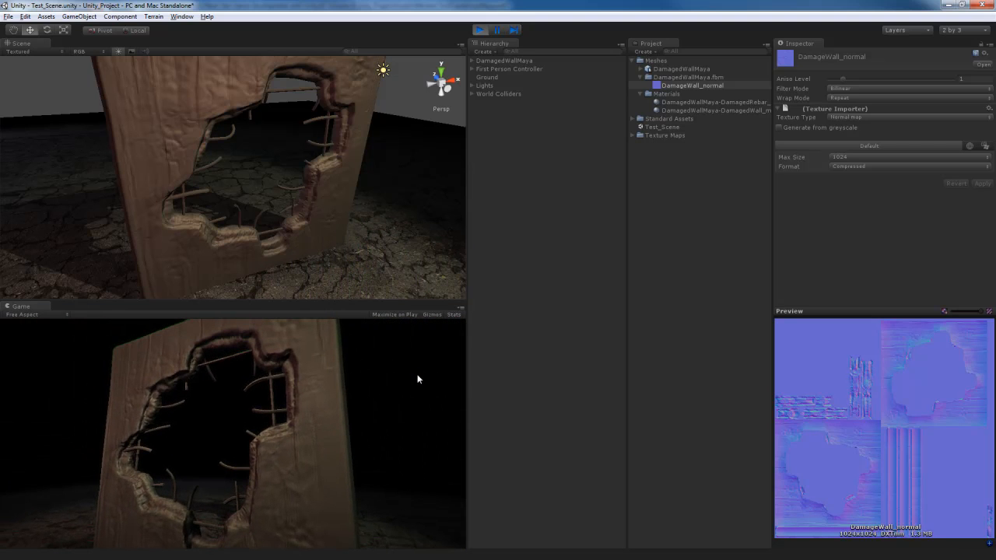
pyautogui.hotkey('ctrl', 'p')
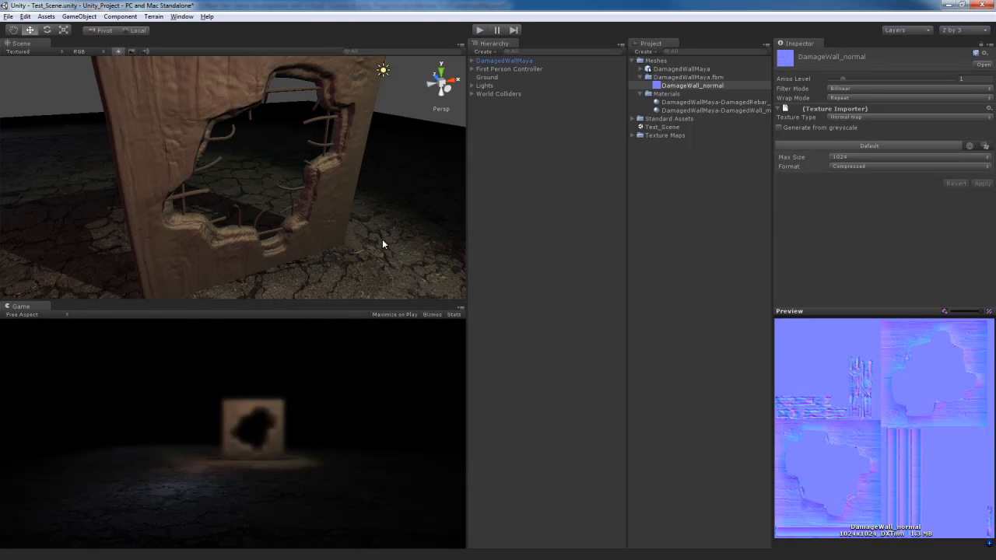
# Change the DamagedRebar material's shader to Specular.
pyautogui.press('f')
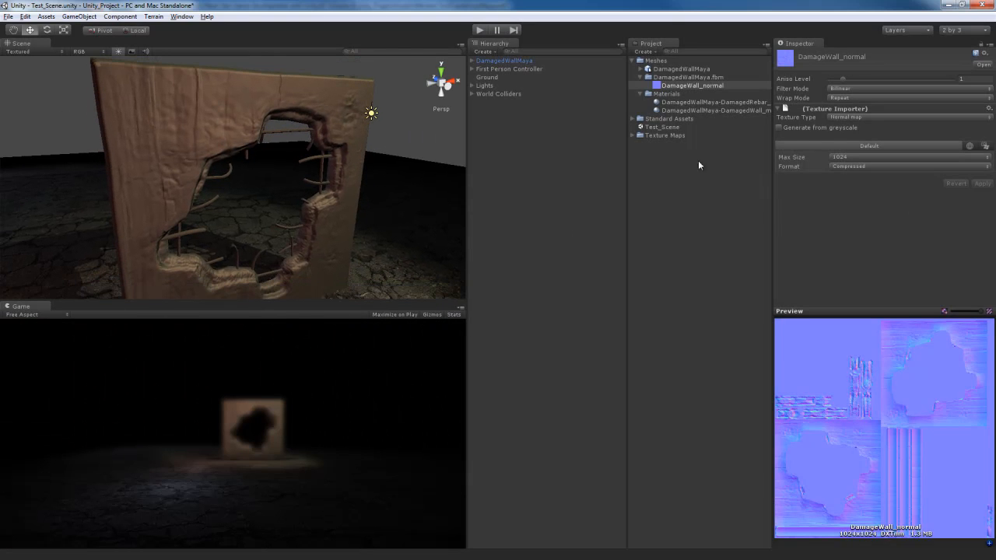
pyautogui.click(716, 111)
pyautogui.click(716, 102)
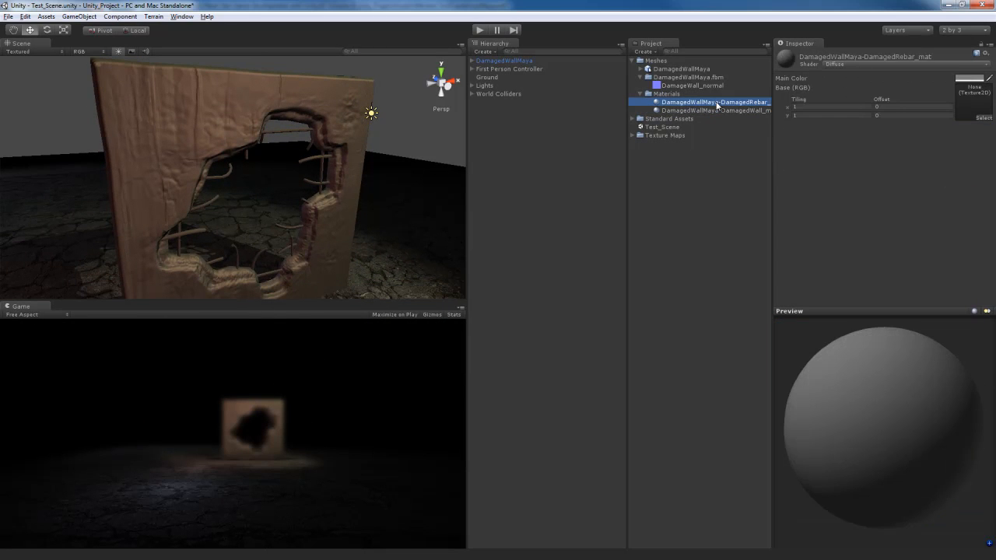
pyautogui.click(739, 111)
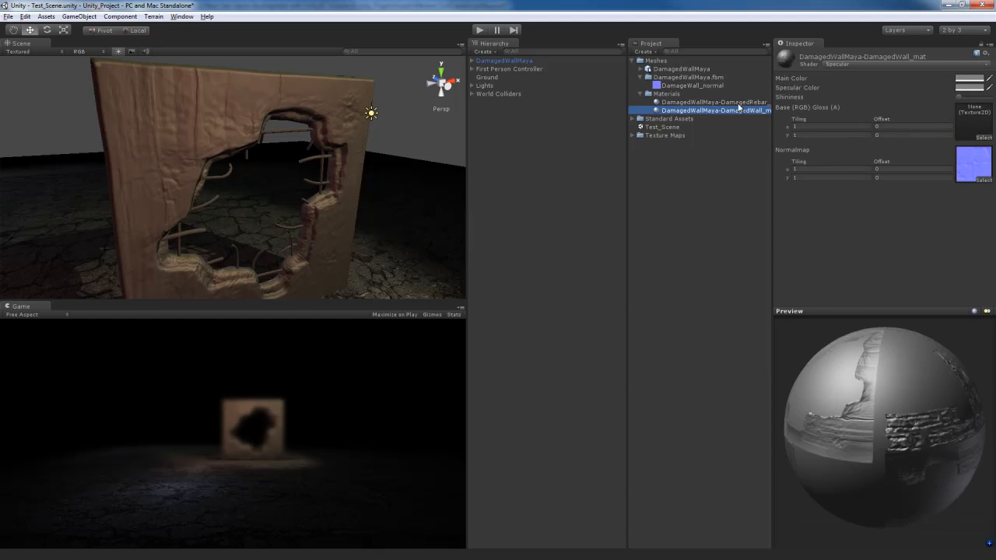
pyautogui.click(739, 102)
pyautogui.click(904, 63)
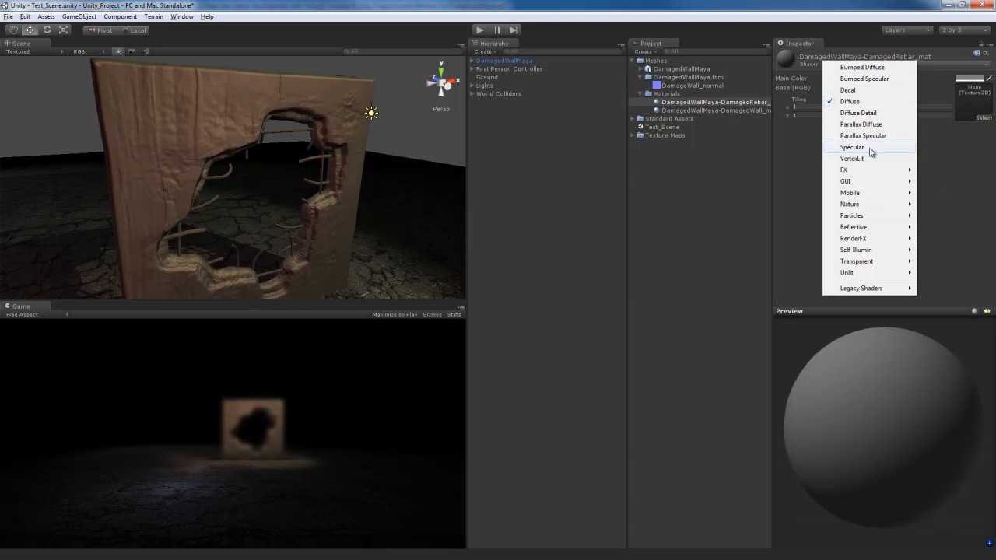
pyautogui.click(876, 152)
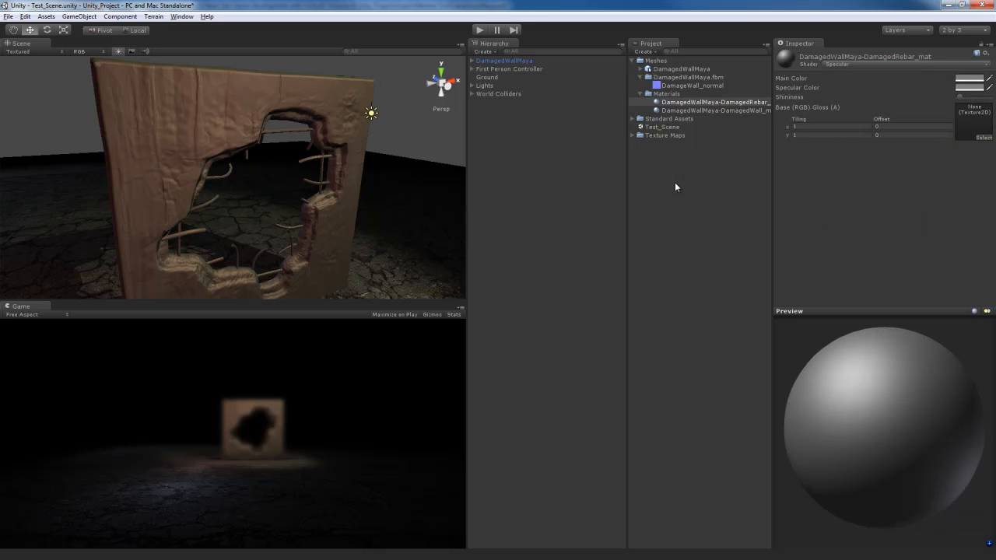
# Collapse the DamagedWallMaya.fbm, Materials and Meshes folders in the project and clear the selection.
pyautogui.click(641, 78)
pyautogui.click(640, 86)
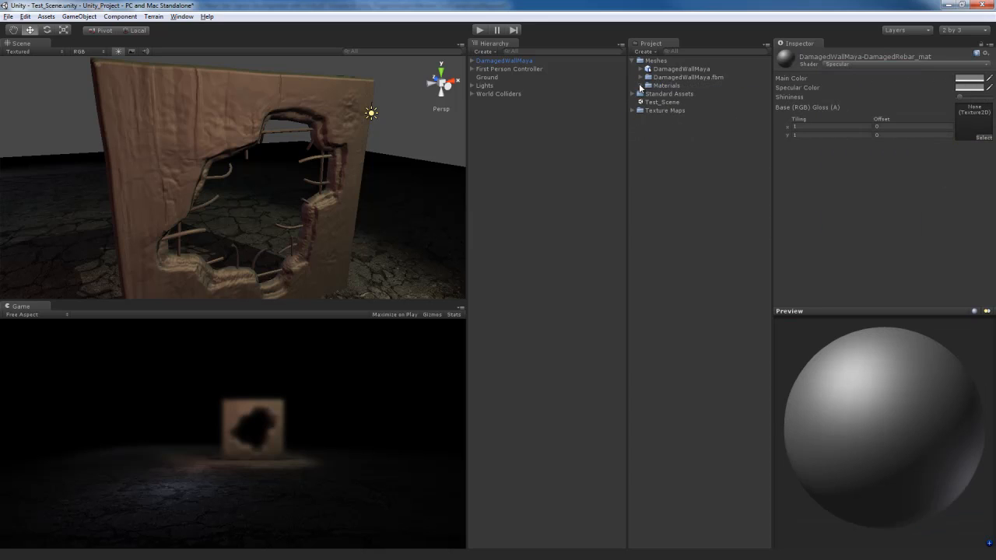
pyautogui.click(632, 61)
pyautogui.click(681, 187)
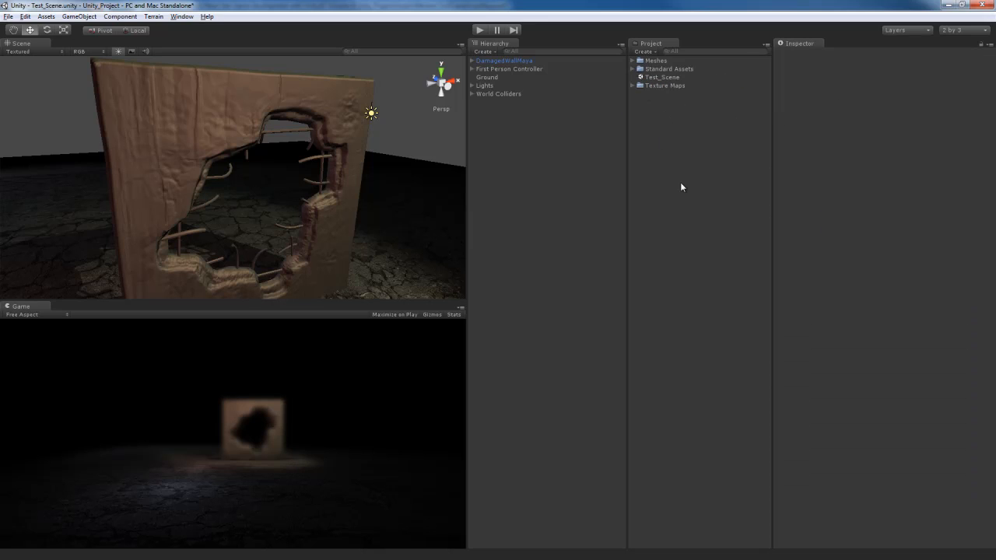